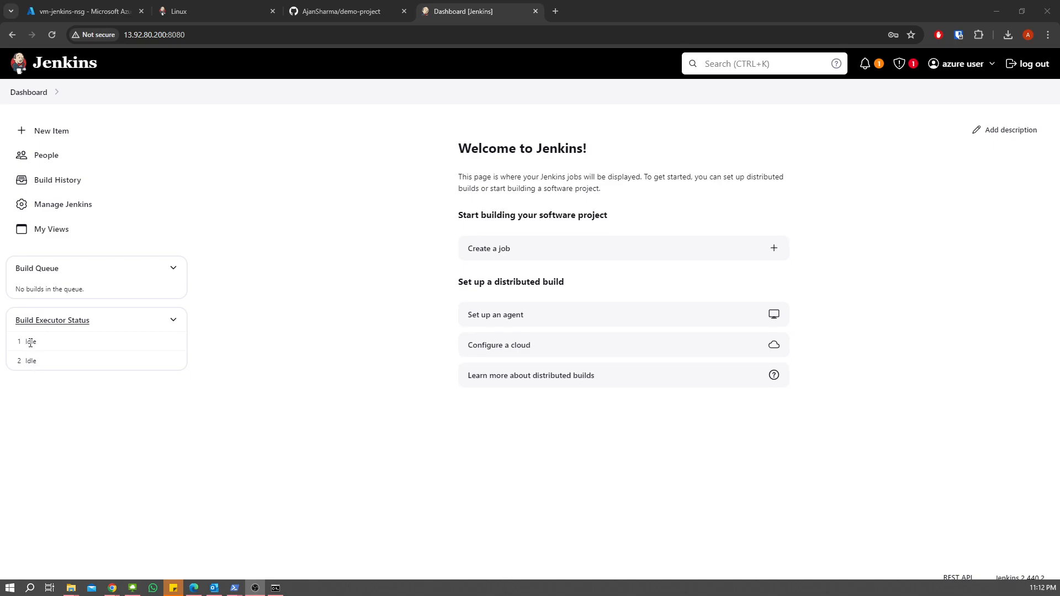
{"action": "left_click_drag", "start_coordinate": [38, 344], "coordinate": [7, 366]}
{"action": "left_click", "coordinate": [7, 366]}
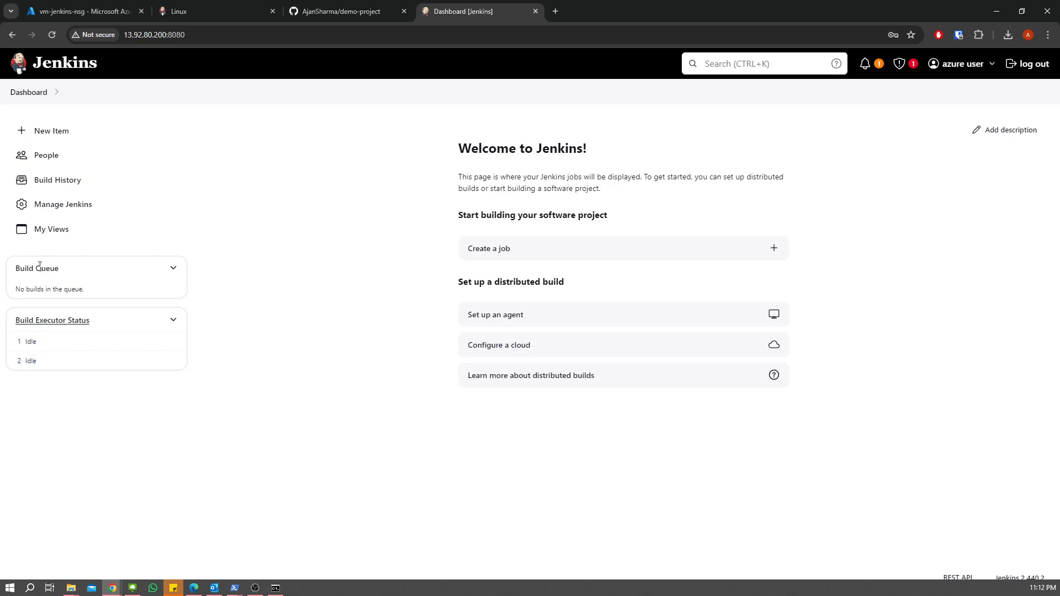
{"action": "left_click_drag", "start_coordinate": [21, 269], "coordinate": [51, 269]}
{"action": "left_click", "coordinate": [48, 269]}
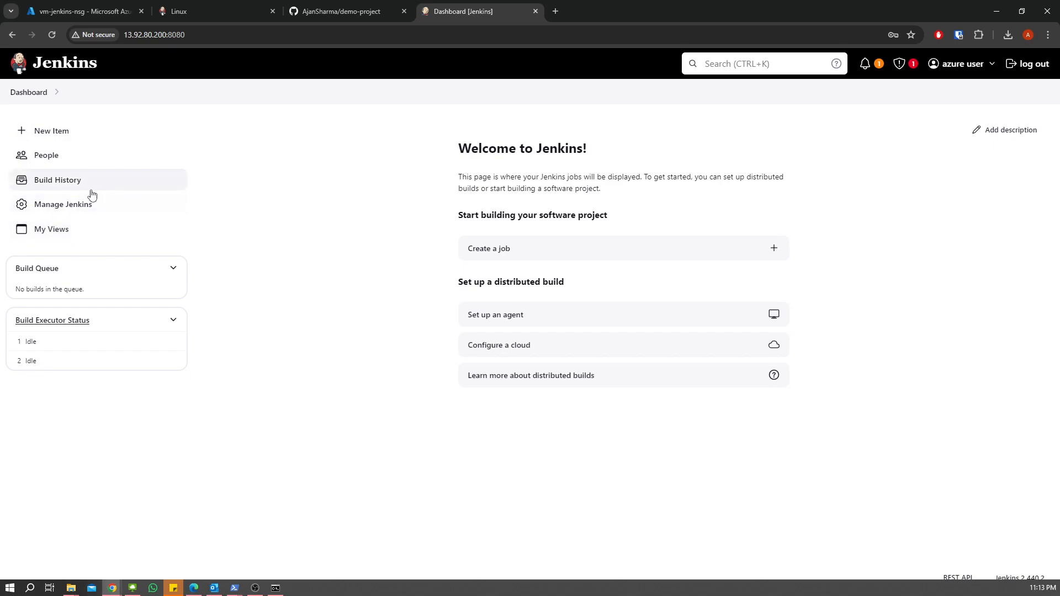
Open the Jenkins management page and examine its configuration categories and the global System settings
{"action": "left_click", "coordinate": [66, 212]}
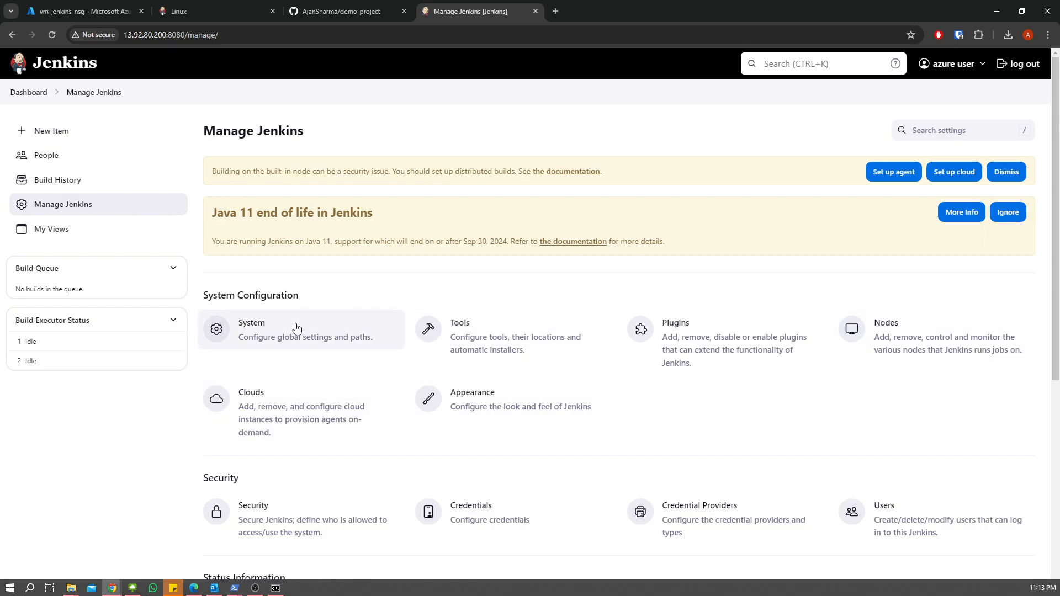
{"action": "scroll", "coordinate": [297, 328], "scroll_direction": "down", "scroll_amount": 3}
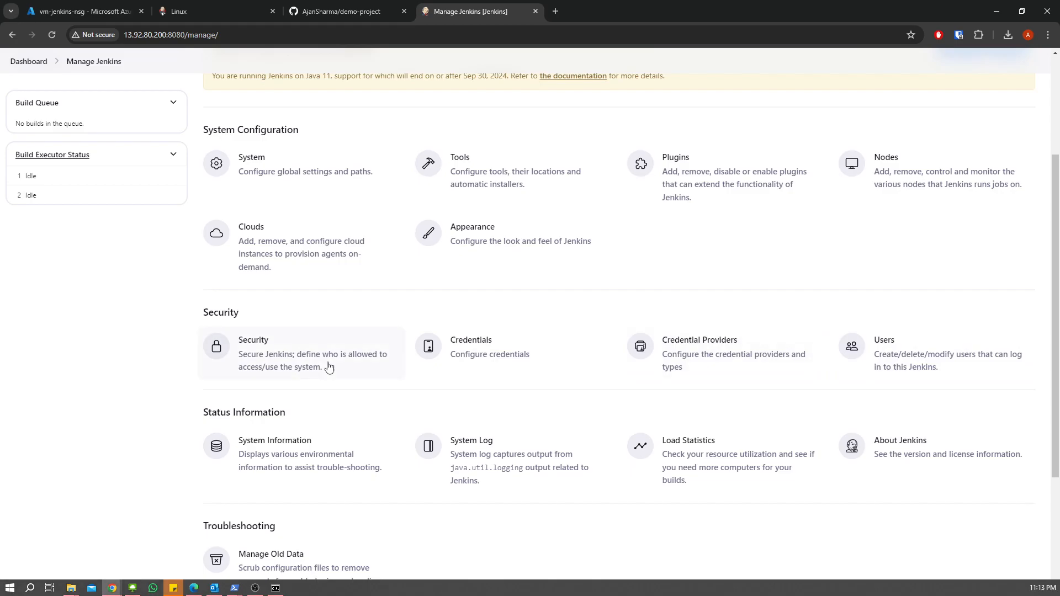
{"action": "scroll", "coordinate": [330, 367], "scroll_direction": "up", "scroll_amount": 3}
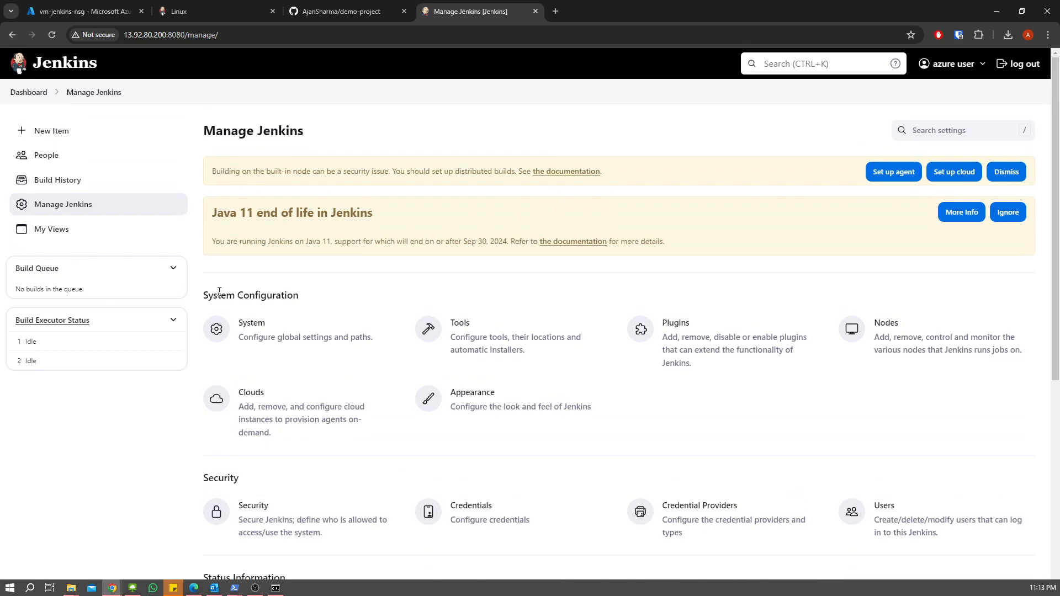
{"action": "left_click", "coordinate": [263, 338]}
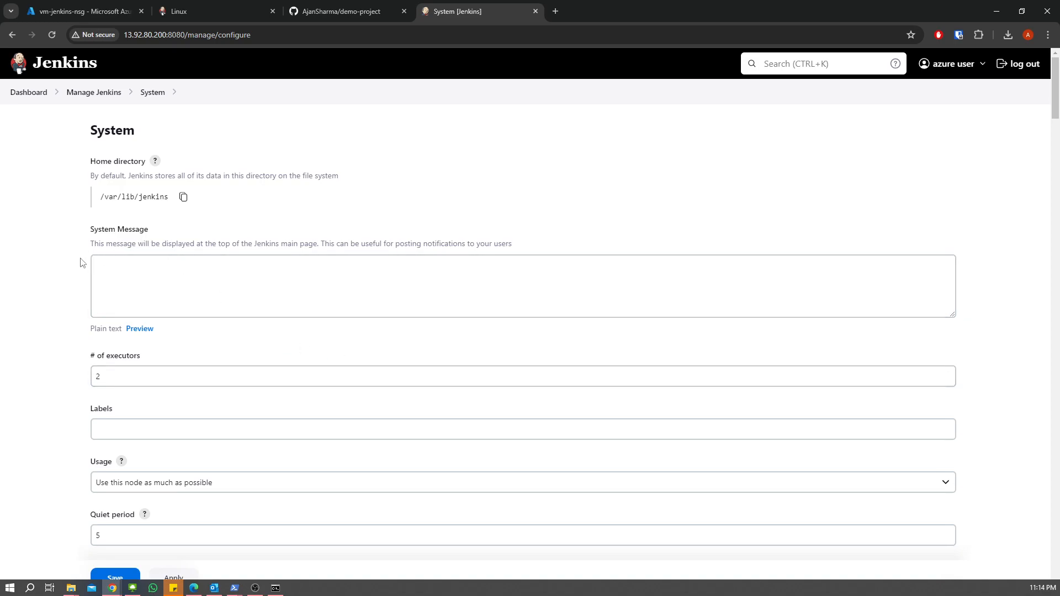
{"action": "scroll", "coordinate": [77, 264], "scroll_direction": "down", "scroll_amount": 8}
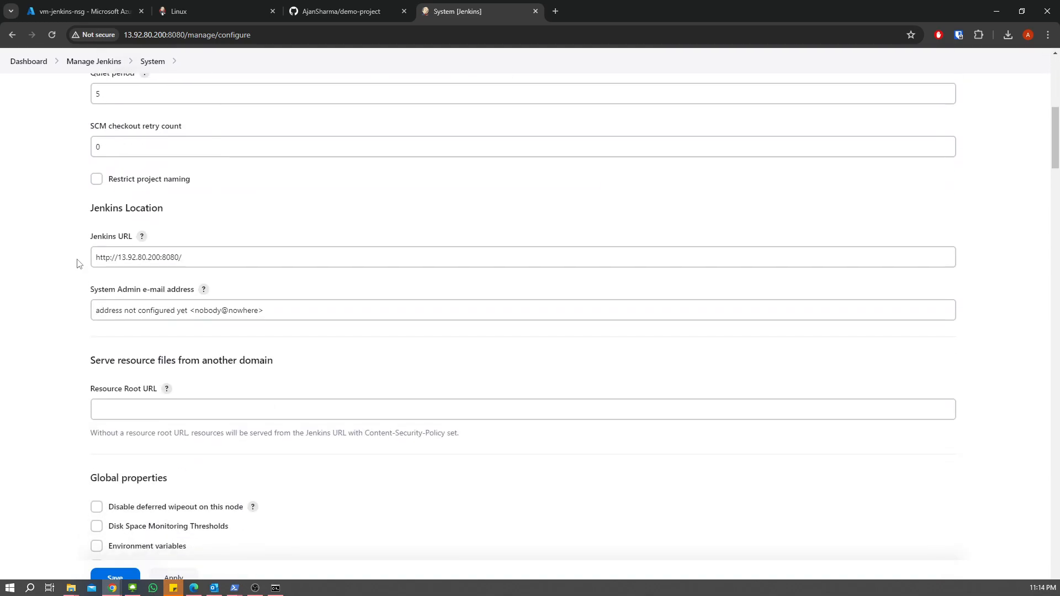
{"action": "scroll", "coordinate": [77, 264], "scroll_direction": "down", "scroll_amount": 7}
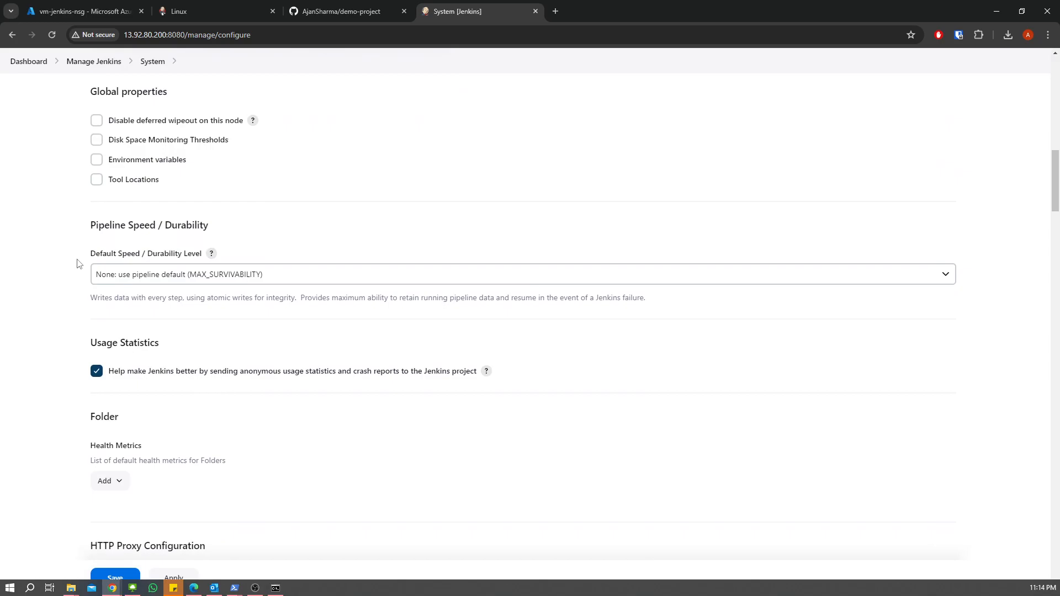
{"action": "scroll", "coordinate": [78, 264], "scroll_direction": "up", "scroll_amount": 15}
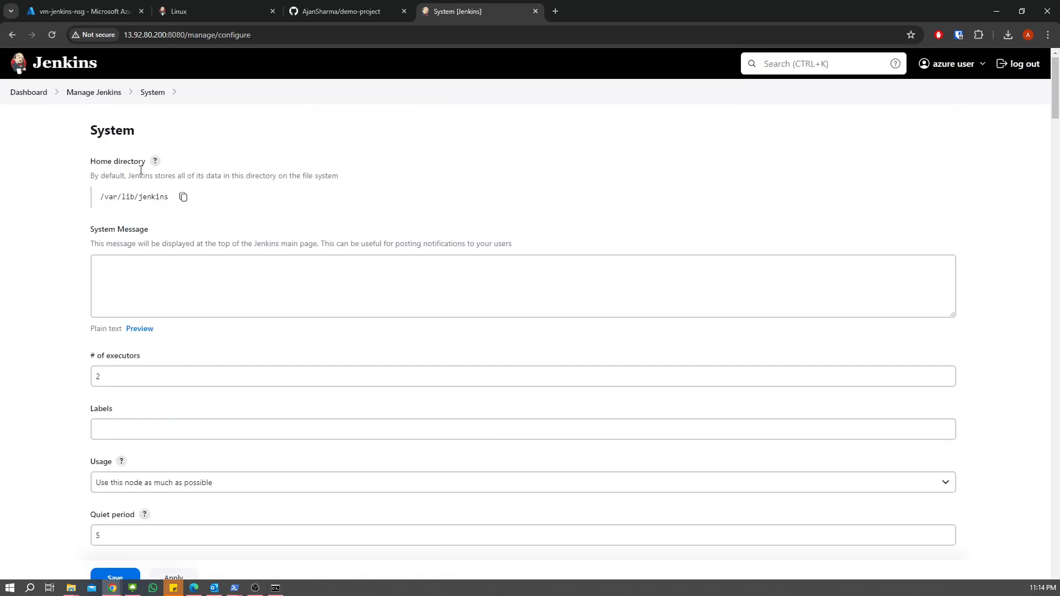
Return to the management overview, open the plugin manager and view the list of installed plugins
{"action": "left_click", "coordinate": [98, 99]}
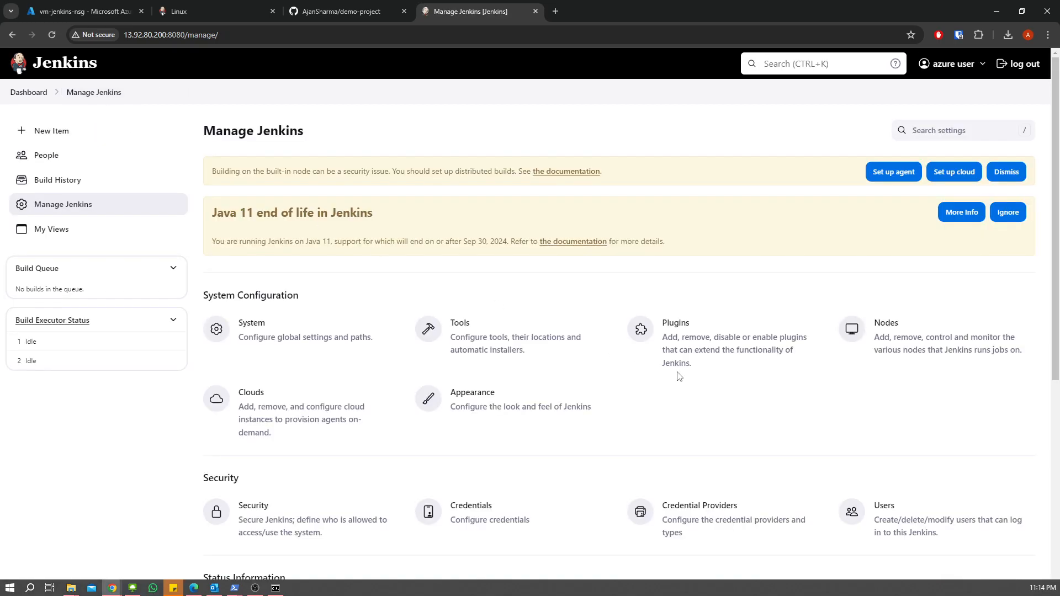
{"action": "left_click", "coordinate": [682, 333]}
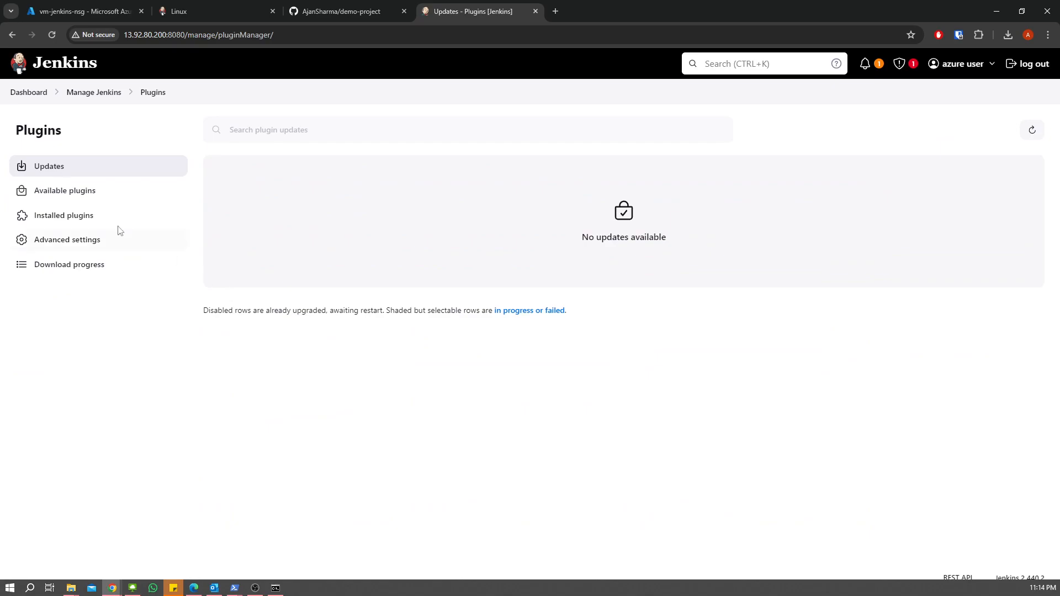
{"action": "left_click", "coordinate": [77, 215]}
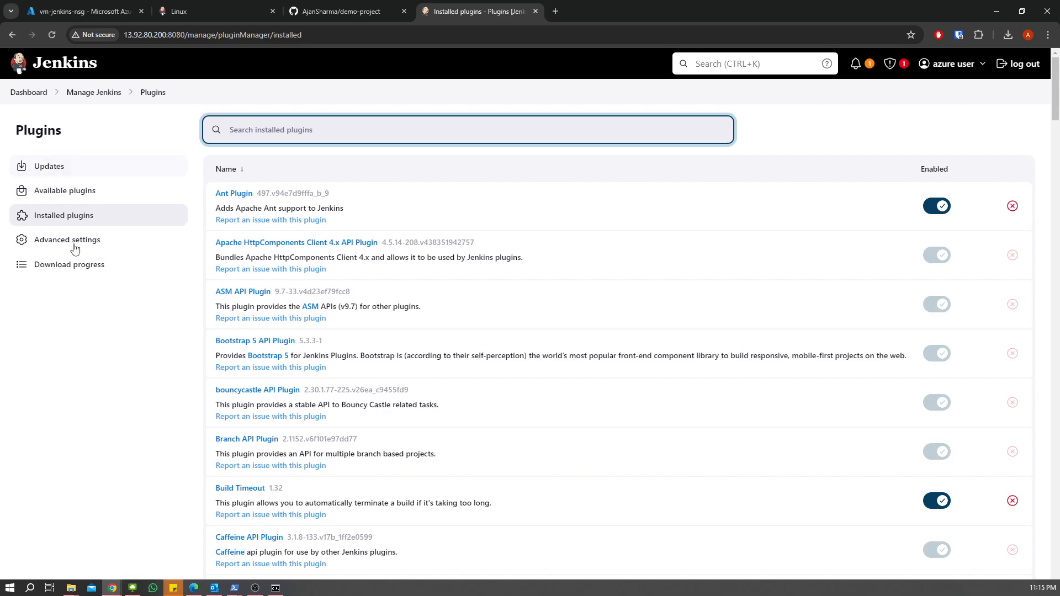
Search the available plugins for jdk and mark Eclipse Temurin installer for installation
{"action": "left_click", "coordinate": [58, 193]}
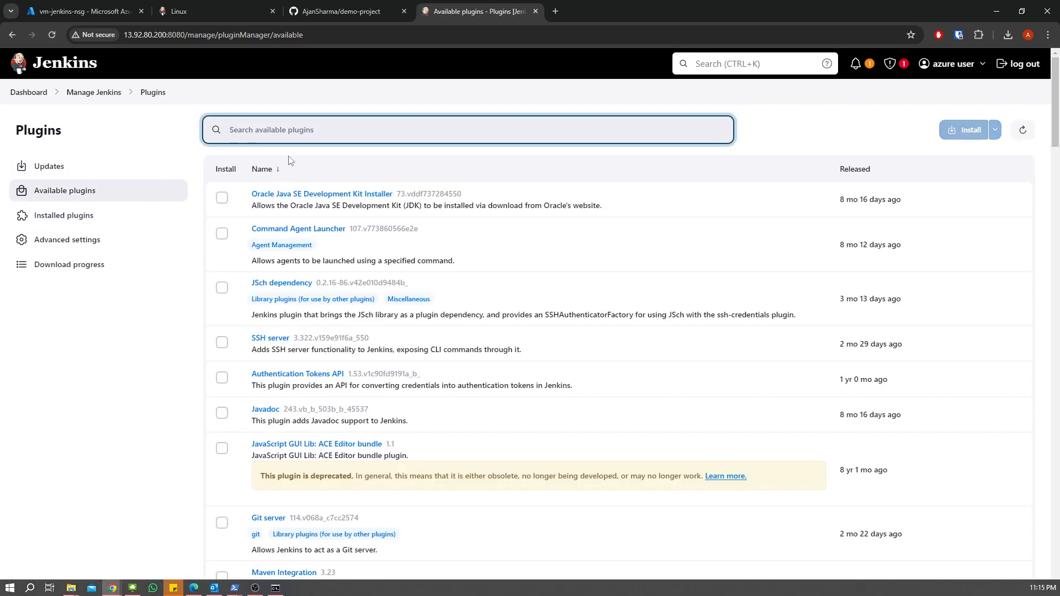
{"action": "type", "text": "jdk"}
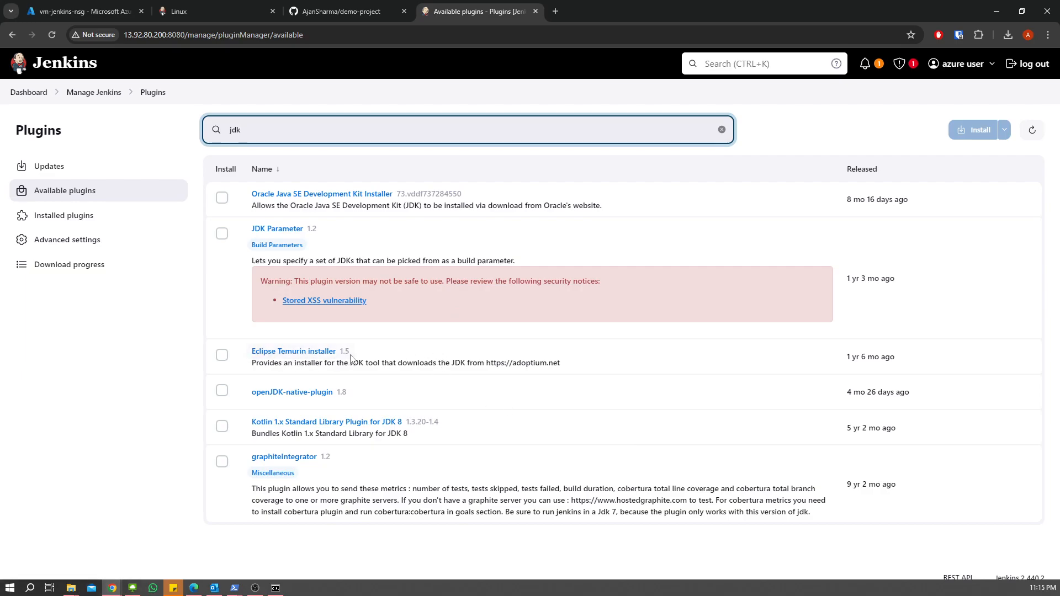
{"action": "left_click", "coordinate": [221, 356]}
Search the available plugins for maven and mark Maven Integration for installation
{"action": "left_click", "coordinate": [262, 127]}
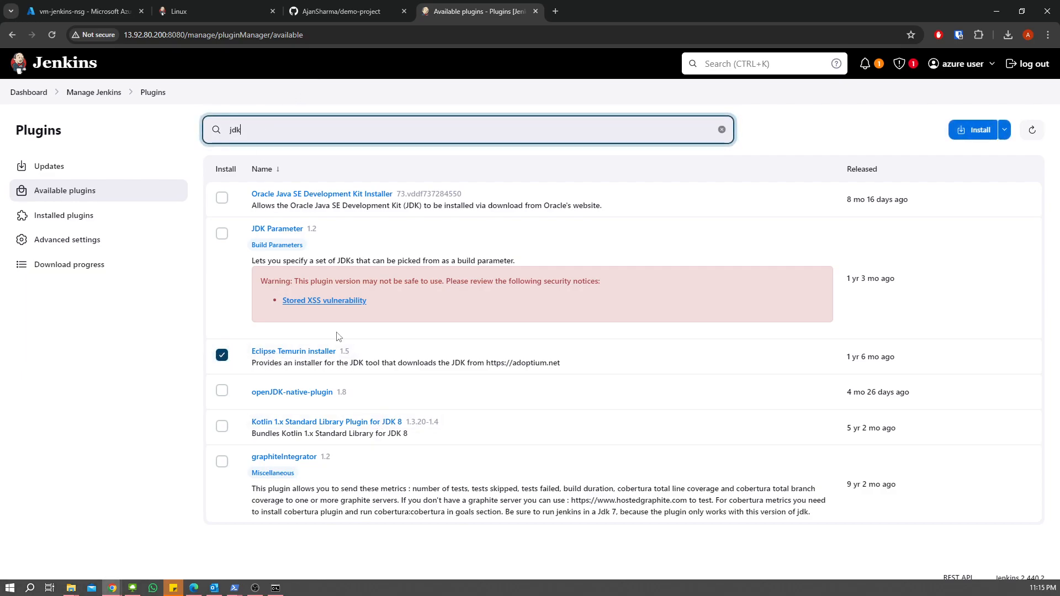
{"action": "key", "text": "ctrl+a"}
{"action": "type", "text": "maven"}
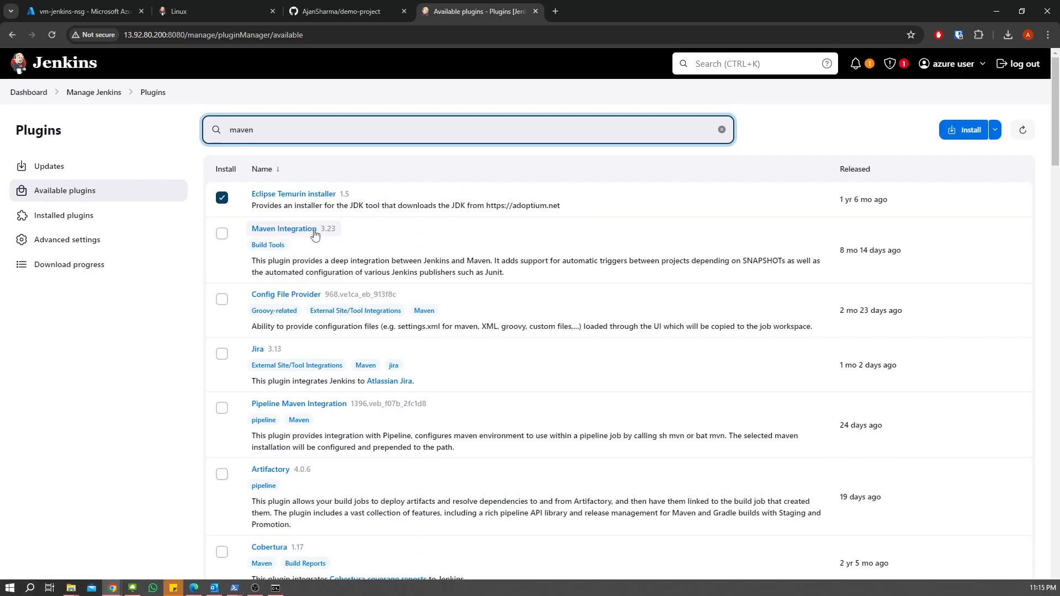
{"action": "left_click", "coordinate": [221, 234]}
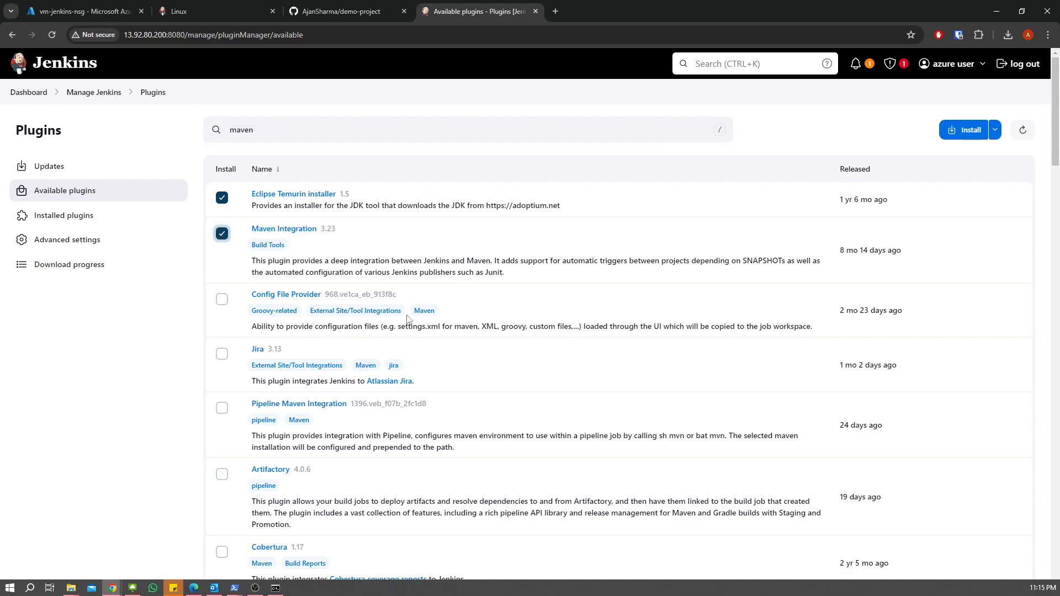
Search the available plugins for sonarqube, mark SonarQube Scanner and install all the marked plugins
{"action": "left_click", "coordinate": [326, 136]}
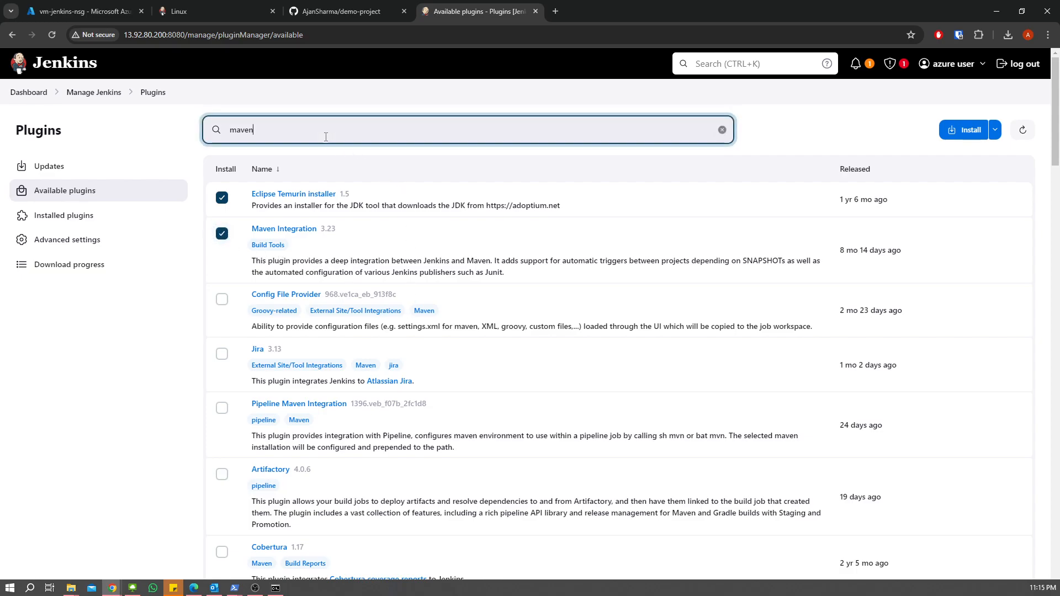
{"action": "key", "text": "ctrl+a"}
{"action": "type", "text": "s"}
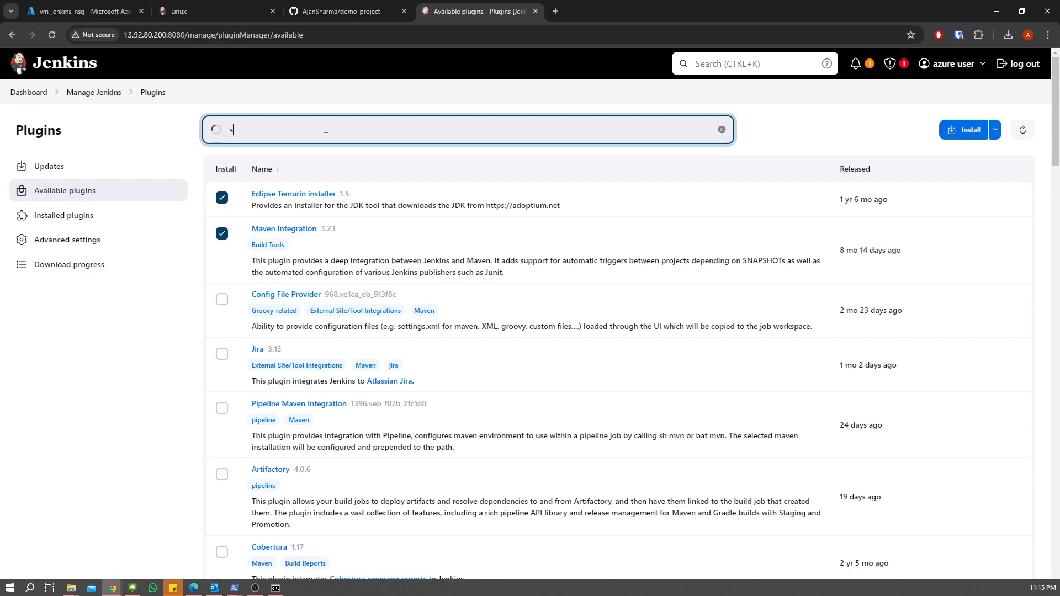
{"action": "type", "text": "onarqube"}
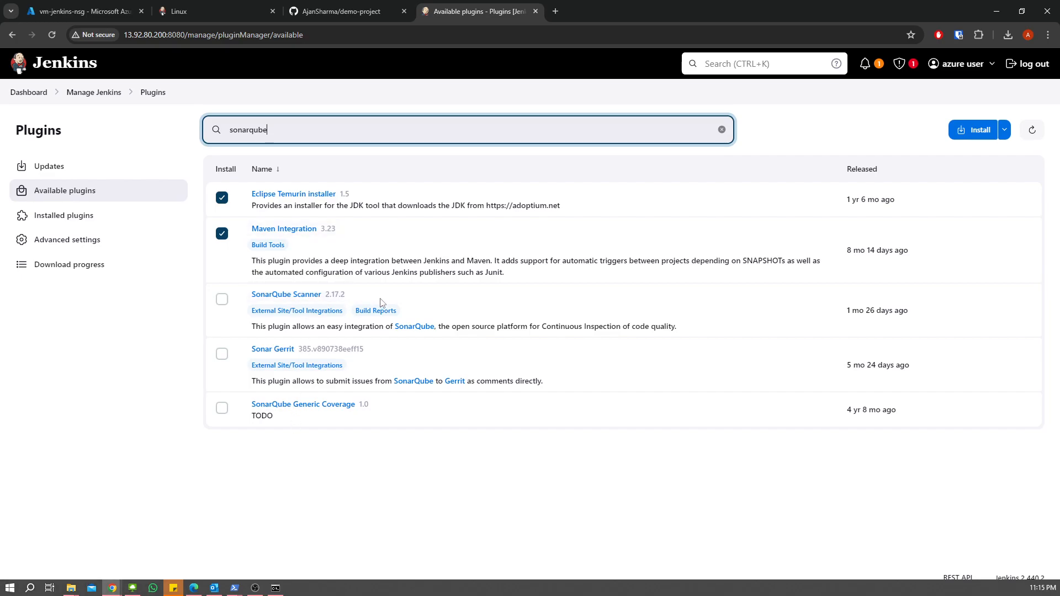
{"action": "left_click", "coordinate": [222, 300]}
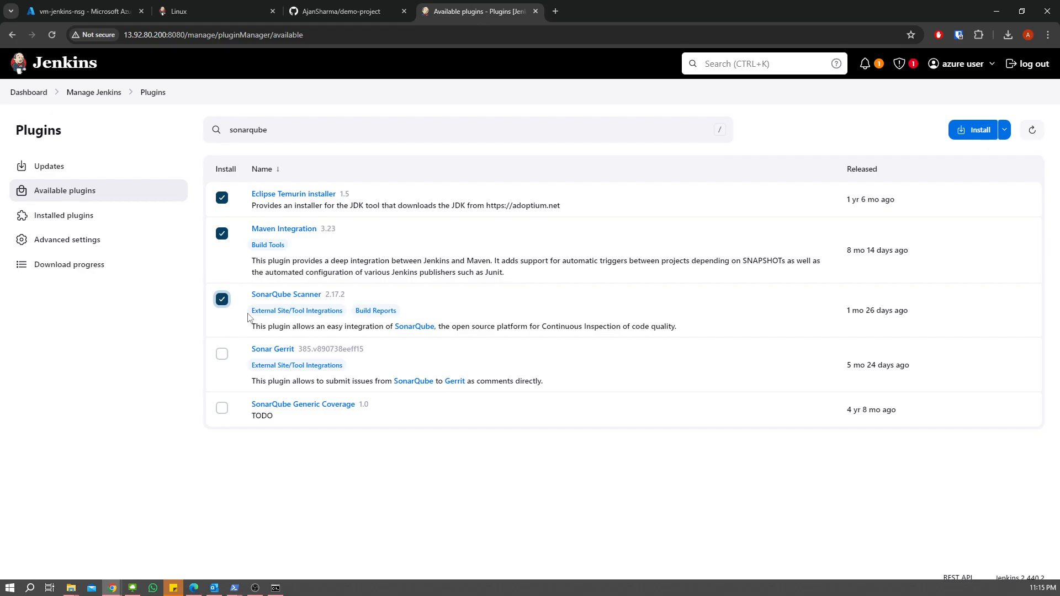
{"action": "left_click", "coordinate": [972, 130]}
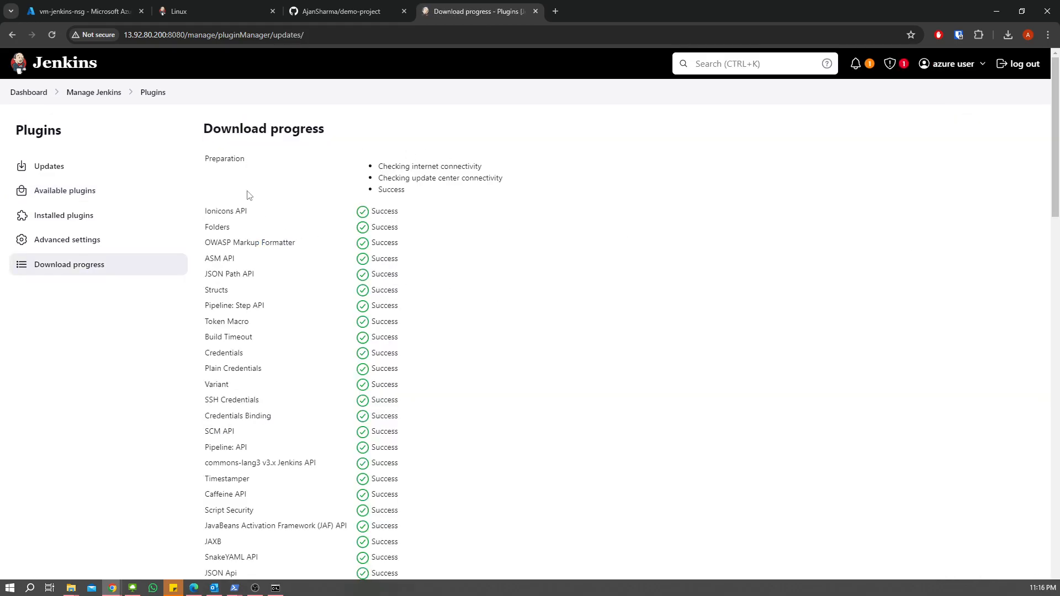
Examine the installation status of Eclipse Temurin installer, Maven Integration and SonarQube Scanner in the download progress list
{"action": "scroll", "coordinate": [348, 307], "scroll_direction": "down", "scroll_amount": 10}
{"action": "scroll", "coordinate": [357, 310], "scroll_direction": "down", "scroll_amount": 10}
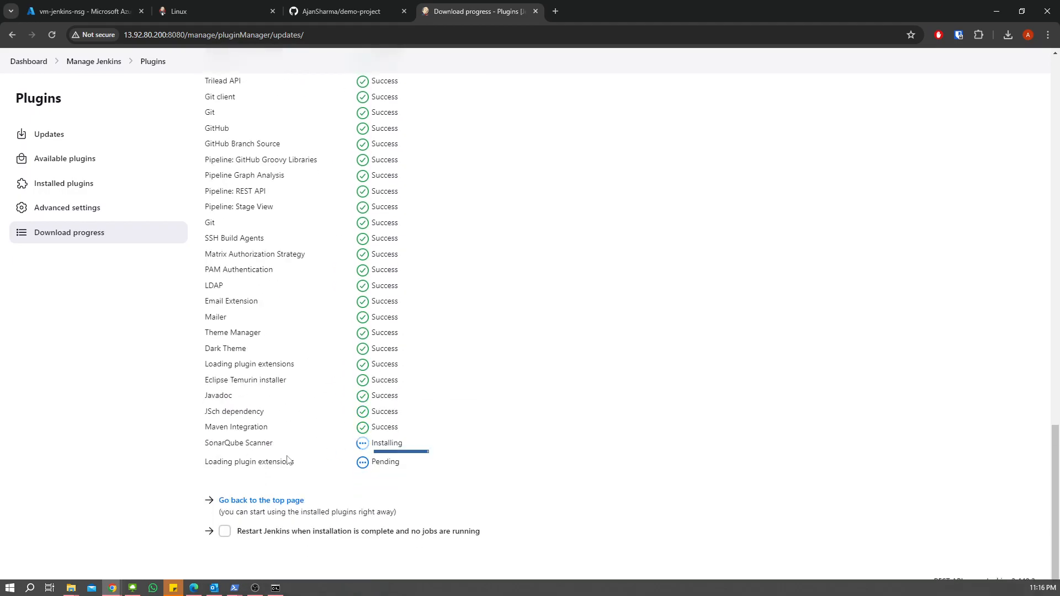
{"action": "left_click_drag", "start_coordinate": [205, 431], "coordinate": [281, 445]}
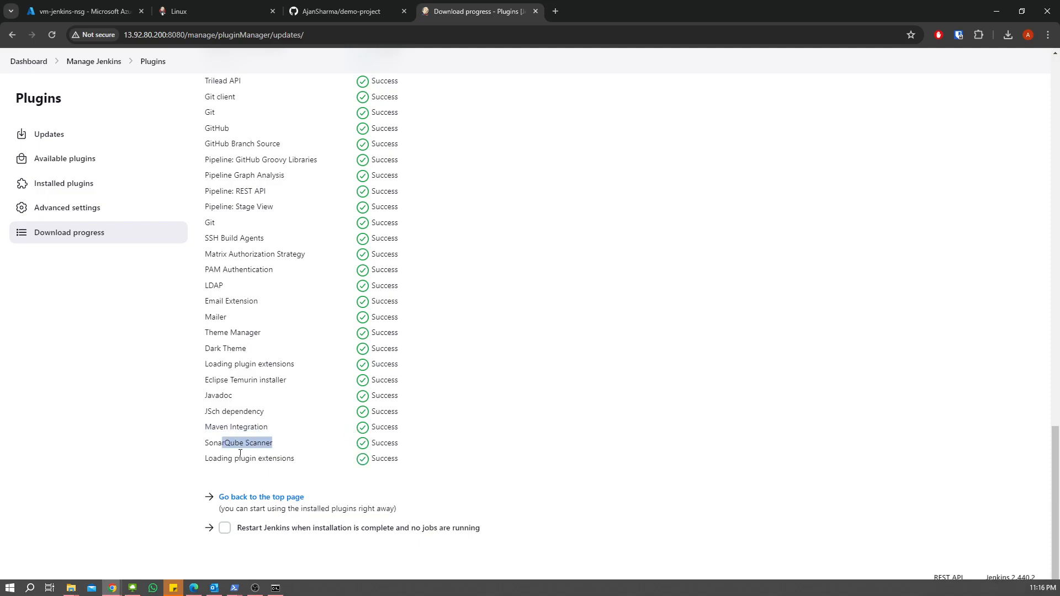
{"action": "left_click", "coordinate": [206, 385]}
{"action": "left_click_drag", "start_coordinate": [206, 385], "coordinate": [288, 386]}
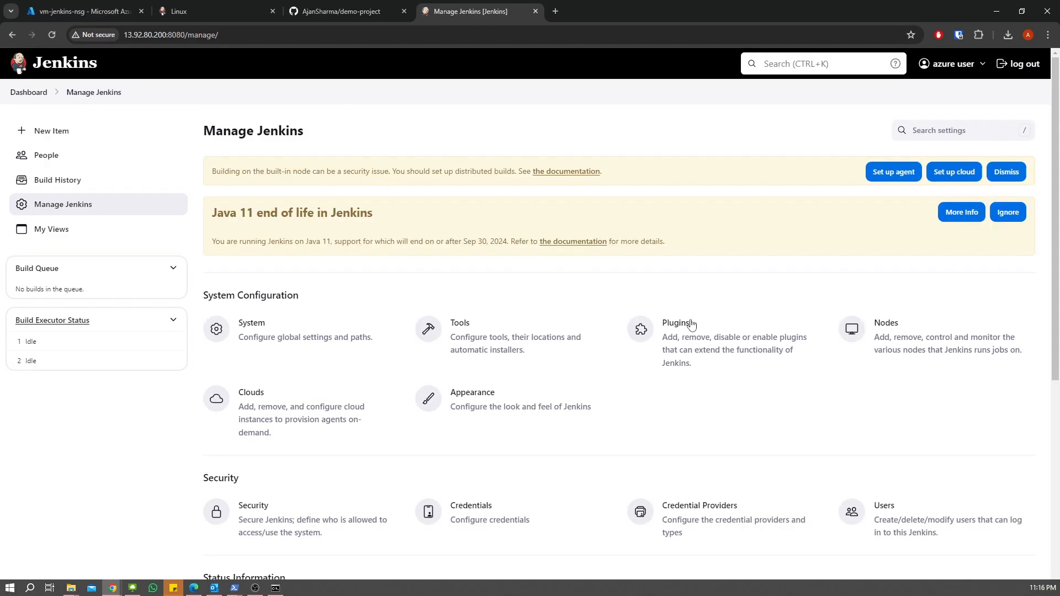
Add a JDK installation named jdk11 in the Jenkins tools configuration
{"action": "left_click", "coordinate": [483, 346]}
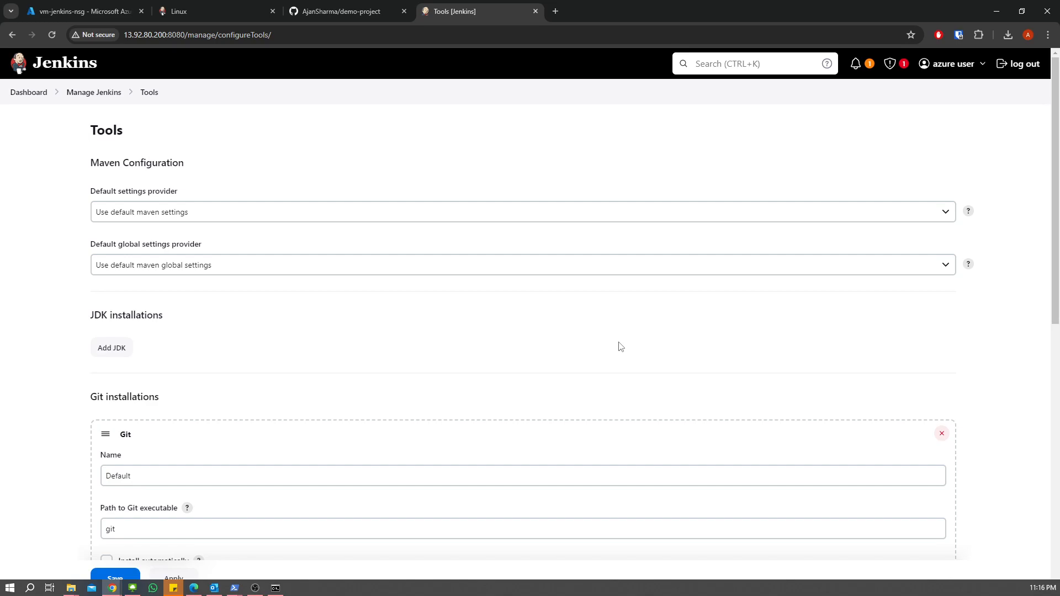
{"action": "scroll", "coordinate": [138, 271], "scroll_direction": "down", "scroll_amount": 3}
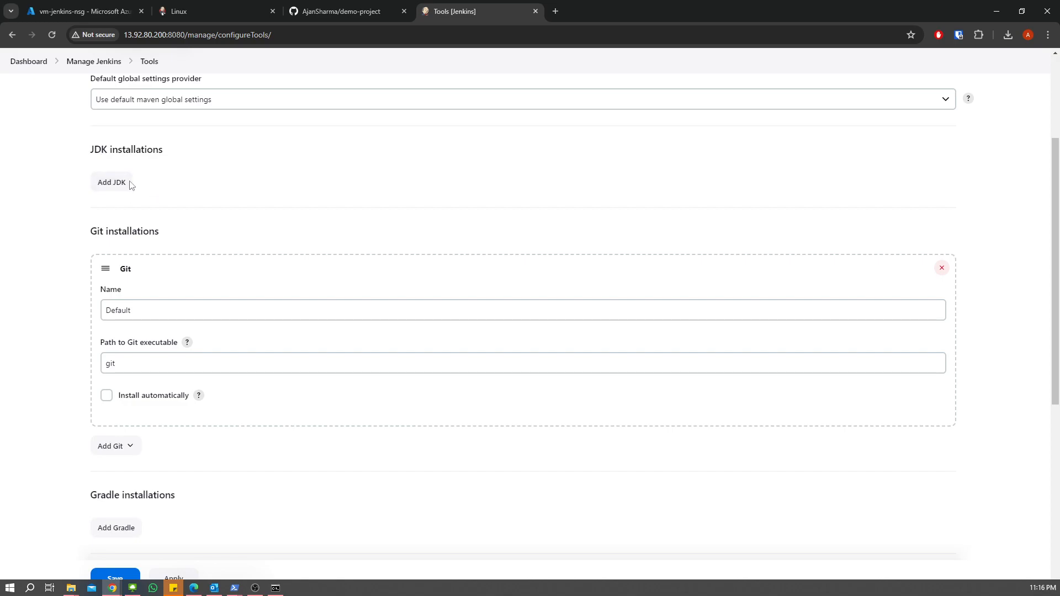
{"action": "left_click", "coordinate": [113, 183]}
{"action": "left_click", "coordinate": [156, 258]}
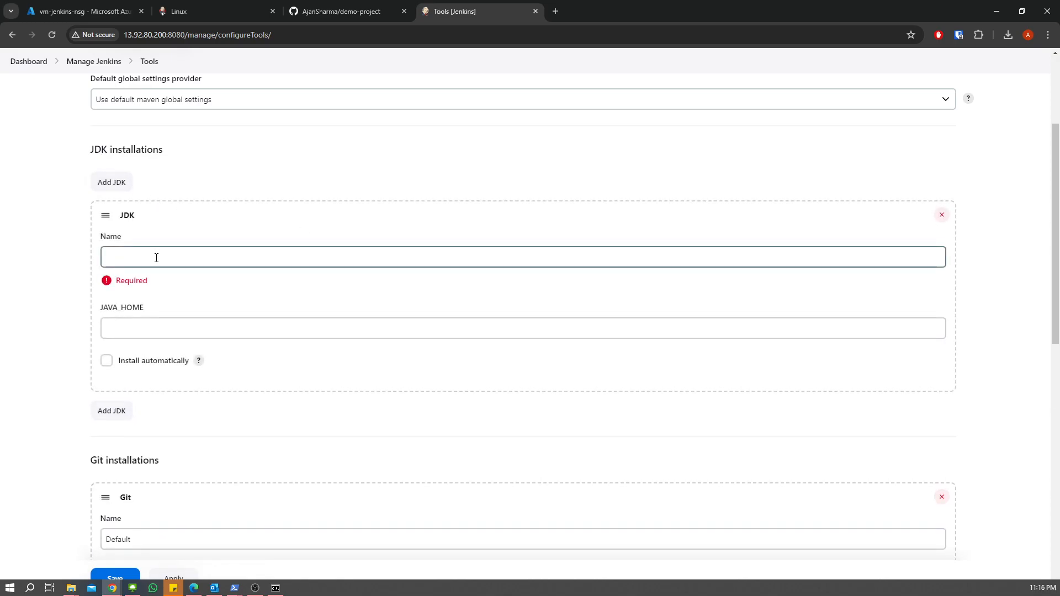
{"action": "type", "text": "jdk"}
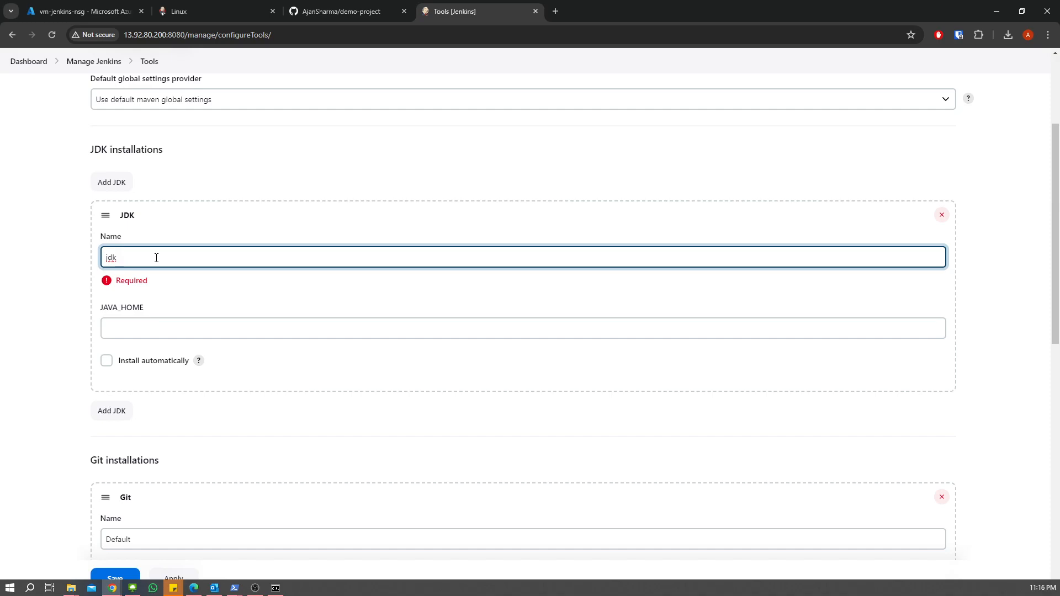
{"action": "type", "text": "17"}
{"action": "type", "text": "11"}
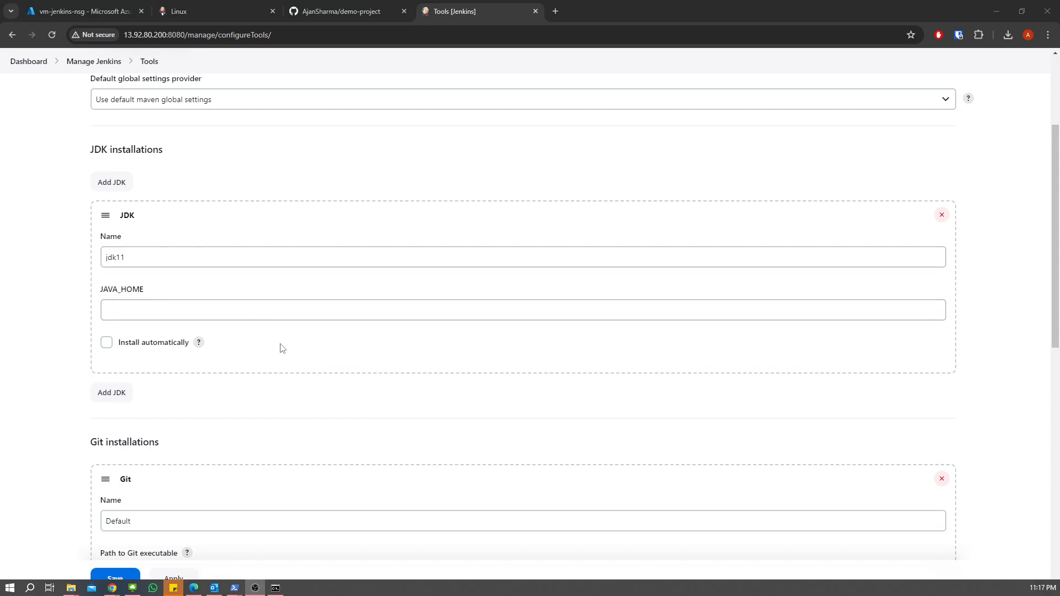
Enable automatic installation for the jdk11 entry and add the Install from adoptium.net installer
{"action": "left_click", "coordinate": [106, 342]}
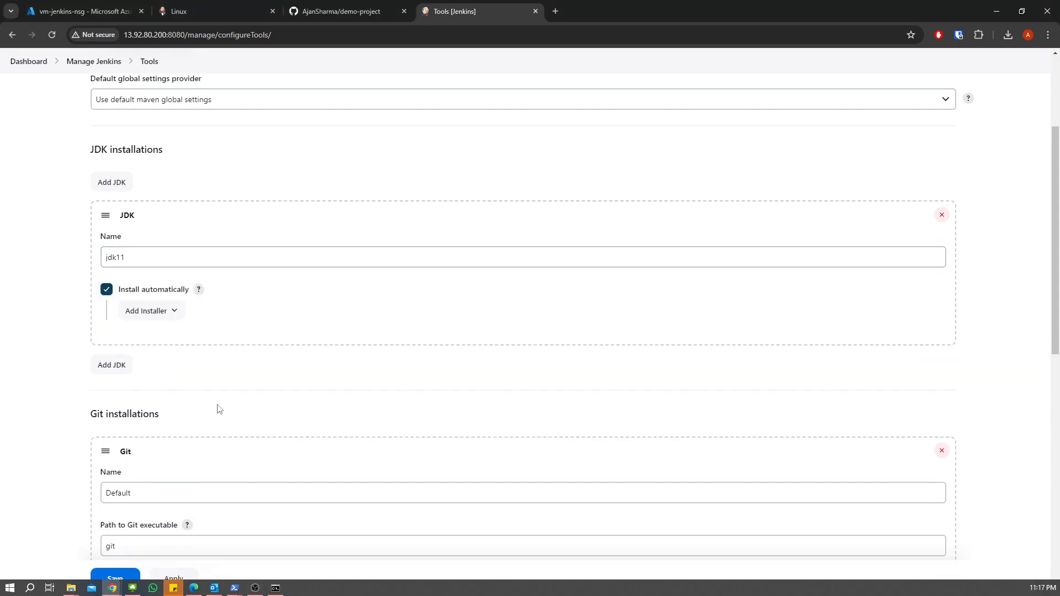
{"action": "left_click", "coordinate": [170, 321]}
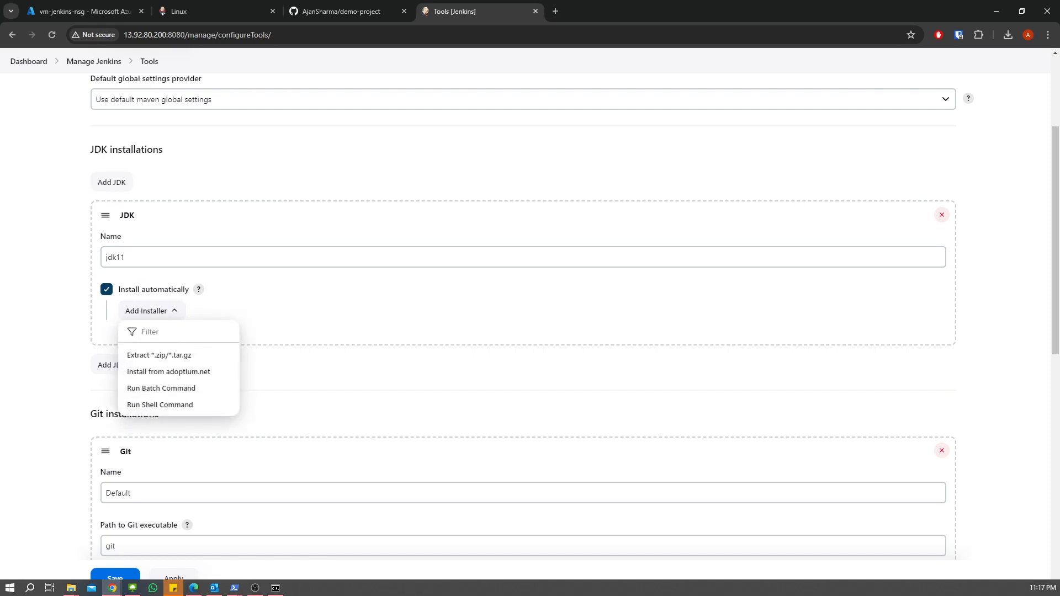
{"action": "left_click", "coordinate": [161, 314]}
{"action": "left_click", "coordinate": [176, 316]}
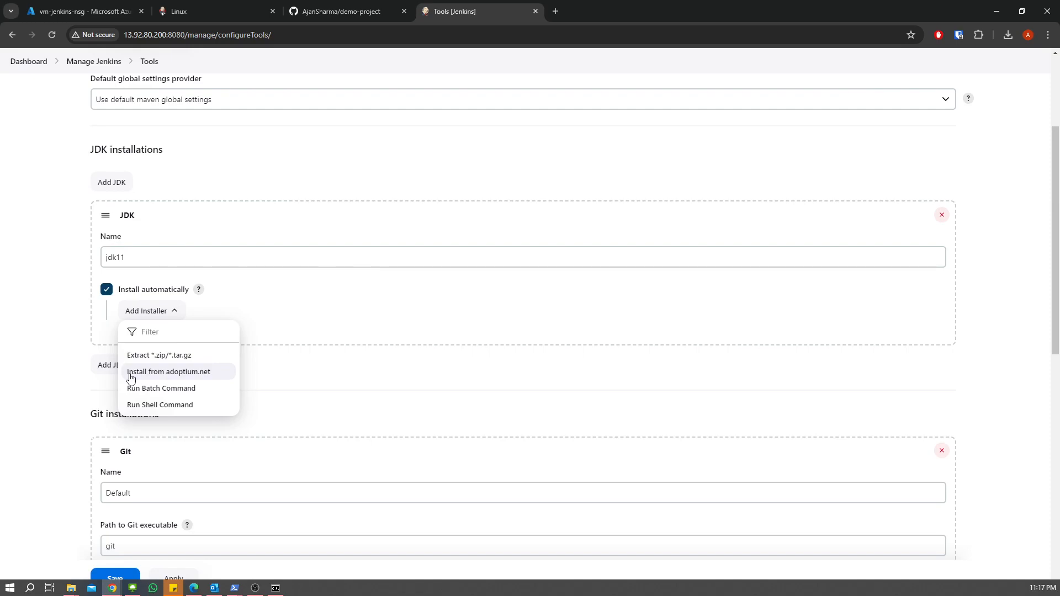
{"action": "left_click", "coordinate": [208, 377]}
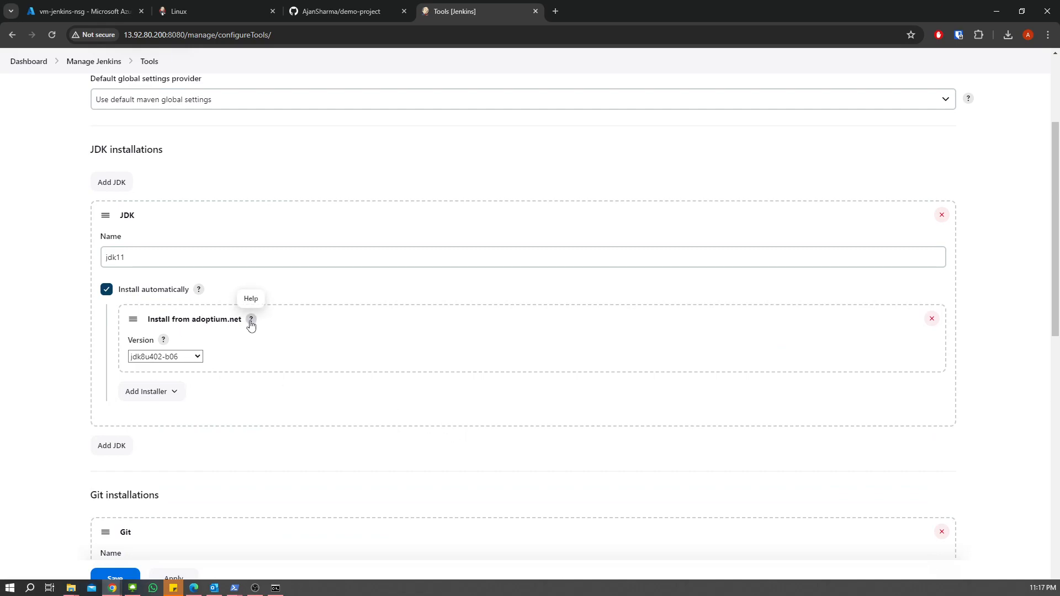
{"action": "left_click_drag", "start_coordinate": [164, 323], "coordinate": [234, 321]}
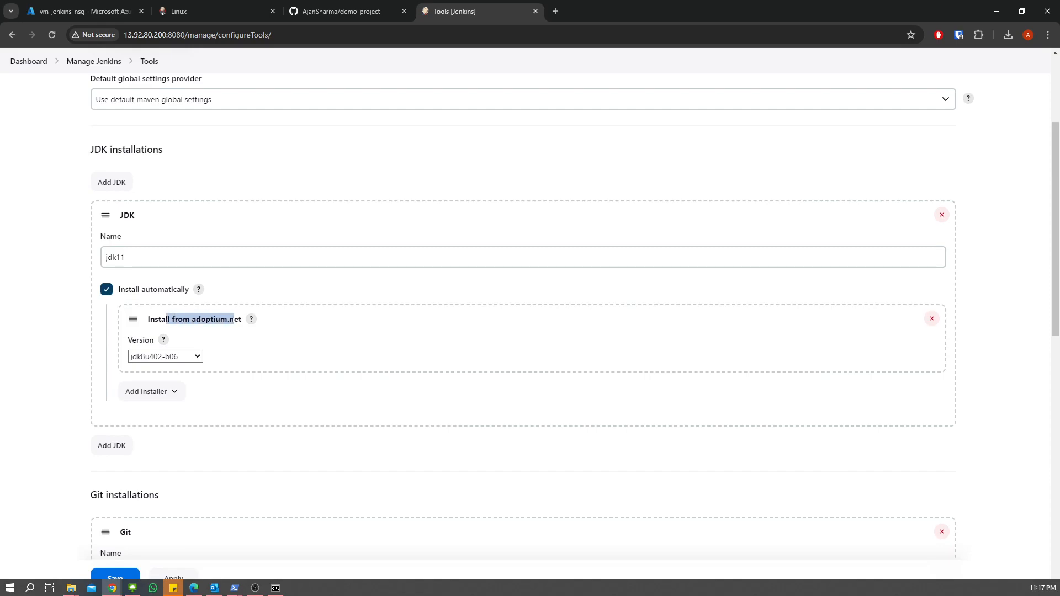
Set the adoptium.net installer version of the jdk11 installation to jdk-11.0.22+7.1
{"action": "left_click", "coordinate": [197, 358]}
{"action": "scroll", "coordinate": [213, 441], "scroll_direction": "down", "scroll_amount": 3}
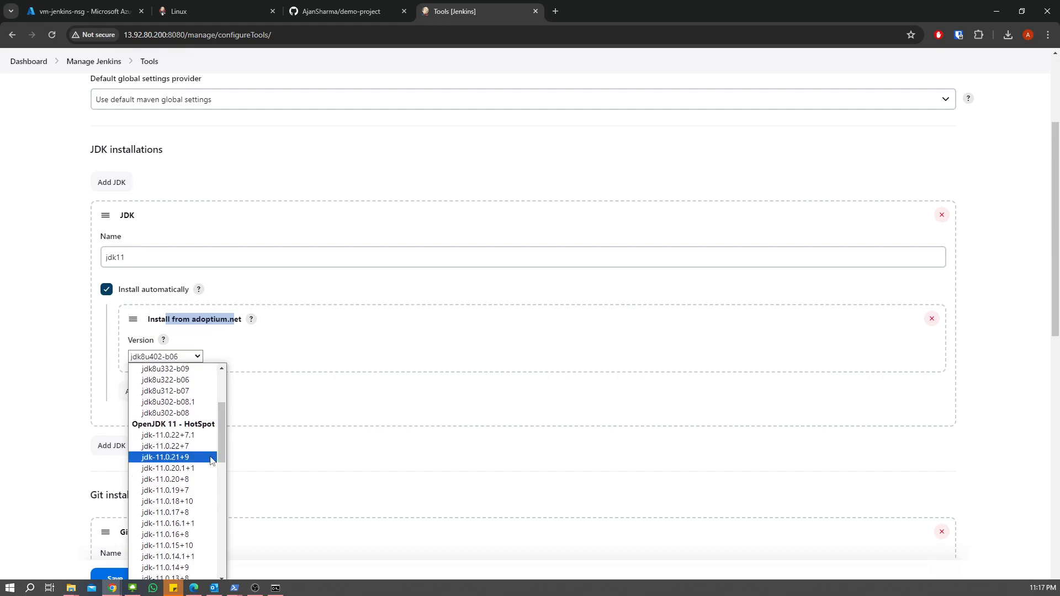
{"action": "left_click", "coordinate": [169, 437]}
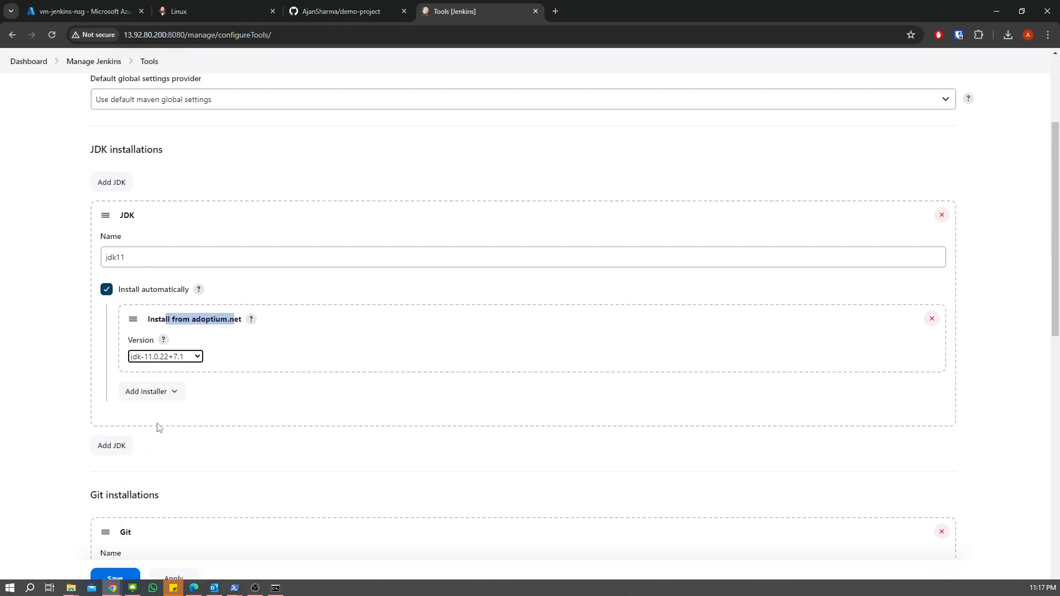
Add a SonarQube Scanner installation named sonarqube, installed automatically from Maven Central with version SonarQube Scanner 5.0.1.3006
{"action": "scroll", "coordinate": [71, 400], "scroll_direction": "down", "scroll_amount": 1}
{"action": "scroll", "coordinate": [70, 400], "scroll_direction": "down", "scroll_amount": 8}
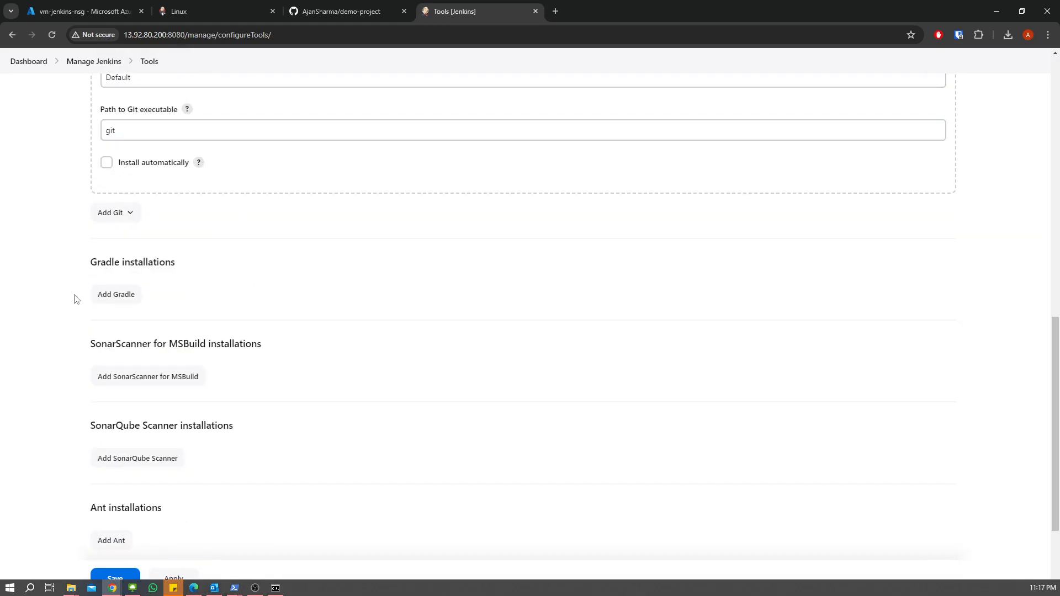
{"action": "scroll", "coordinate": [76, 299], "scroll_direction": "down", "scroll_amount": 2}
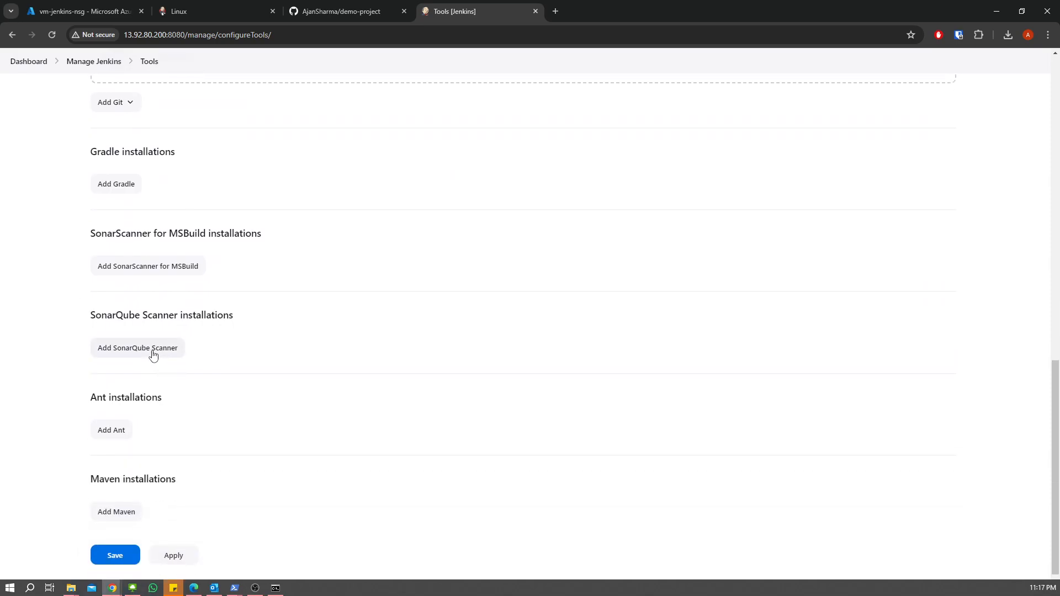
{"action": "left_click", "coordinate": [153, 349]}
{"action": "left_click", "coordinate": [192, 429]}
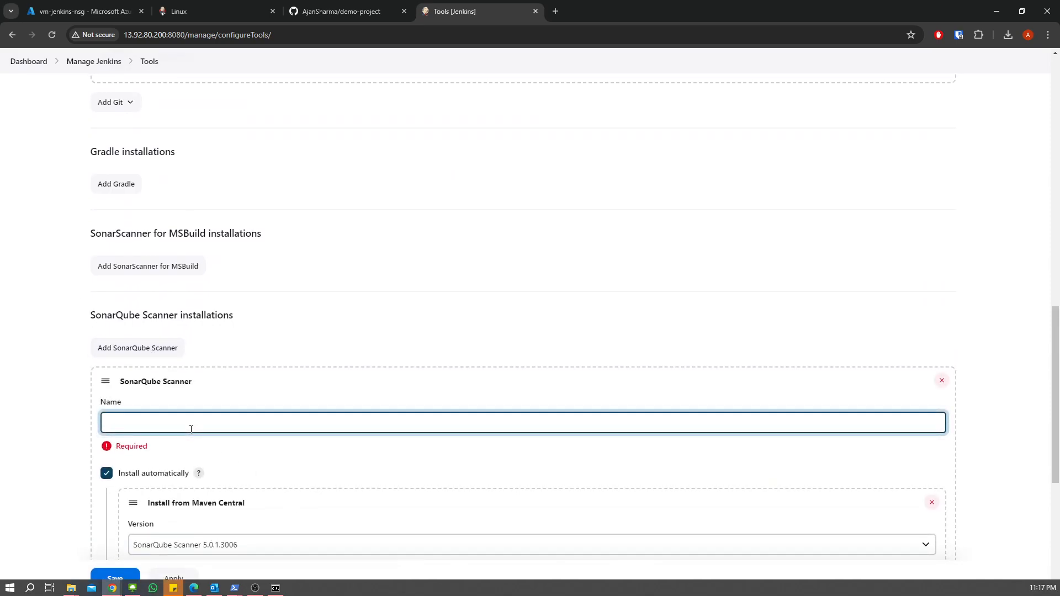
{"action": "type", "text": "snoar"}
{"action": "key", "text": "BackSpace"}
{"action": "key", "text": "BackSpace"}
{"action": "type", "text": "onarqube"}
{"action": "scroll", "coordinate": [83, 431], "scroll_direction": "down", "scroll_amount": 2}
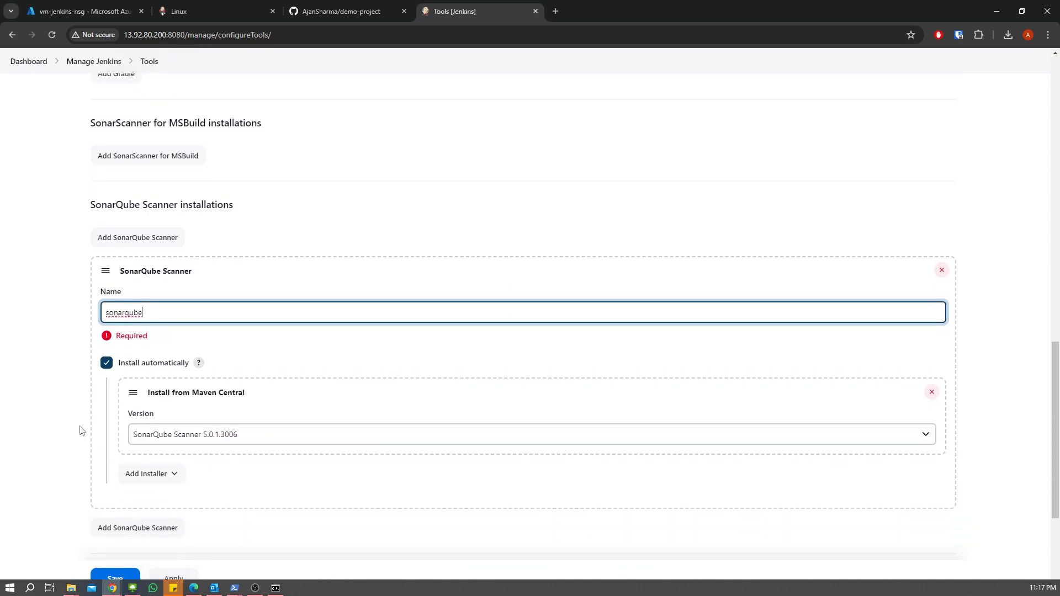
{"action": "left_click", "coordinate": [217, 441]}
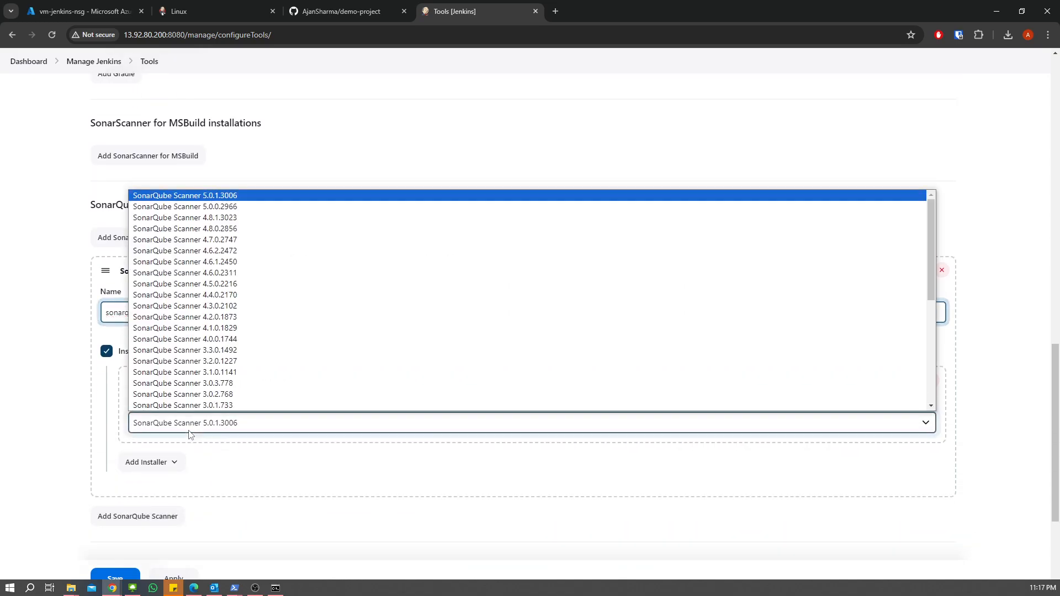
{"action": "left_click", "coordinate": [246, 419]}
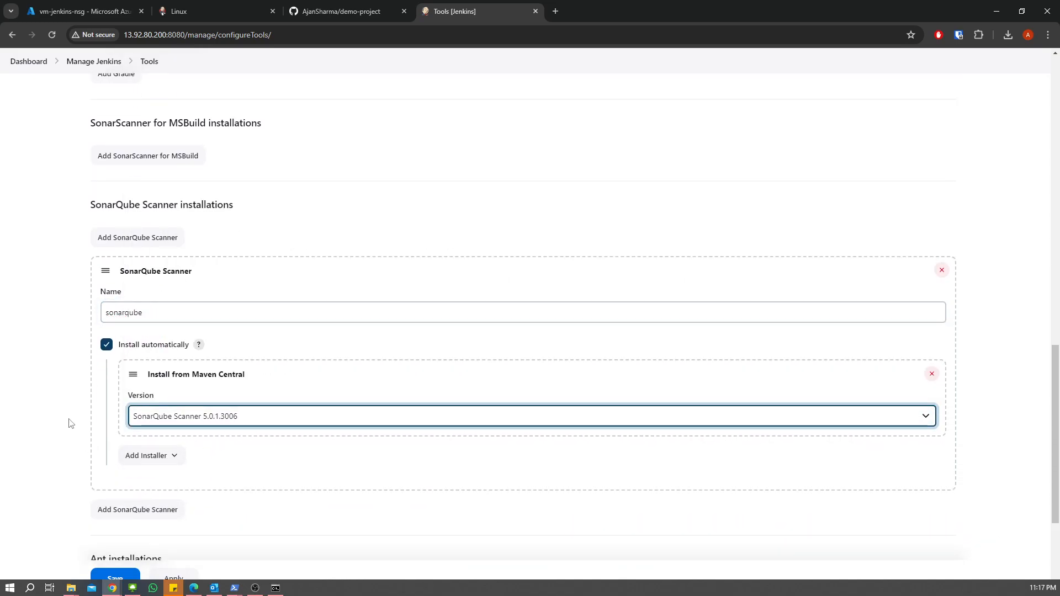
Add a Maven installation named maven3 with Apache version 3.9.0 and apply the tools configuration
{"action": "scroll", "coordinate": [72, 425], "scroll_direction": "down", "scroll_amount": 3}
{"action": "left_click", "coordinate": [117, 484]}
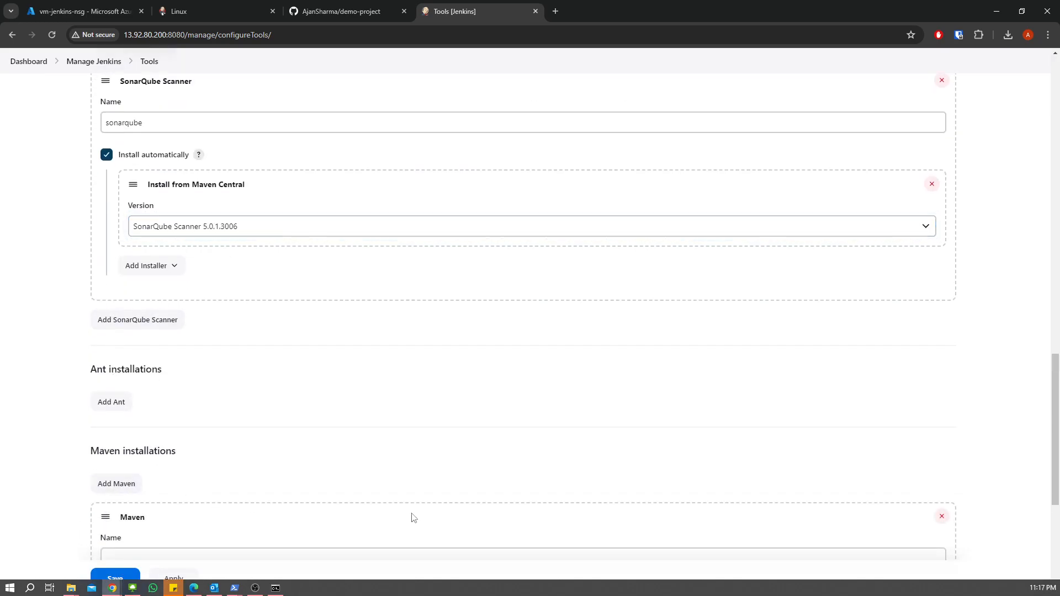
{"action": "scroll", "coordinate": [54, 339], "scroll_direction": "down", "scroll_amount": 5}
{"action": "left_click", "coordinate": [130, 275]}
{"action": "type", "text": "maven3"}
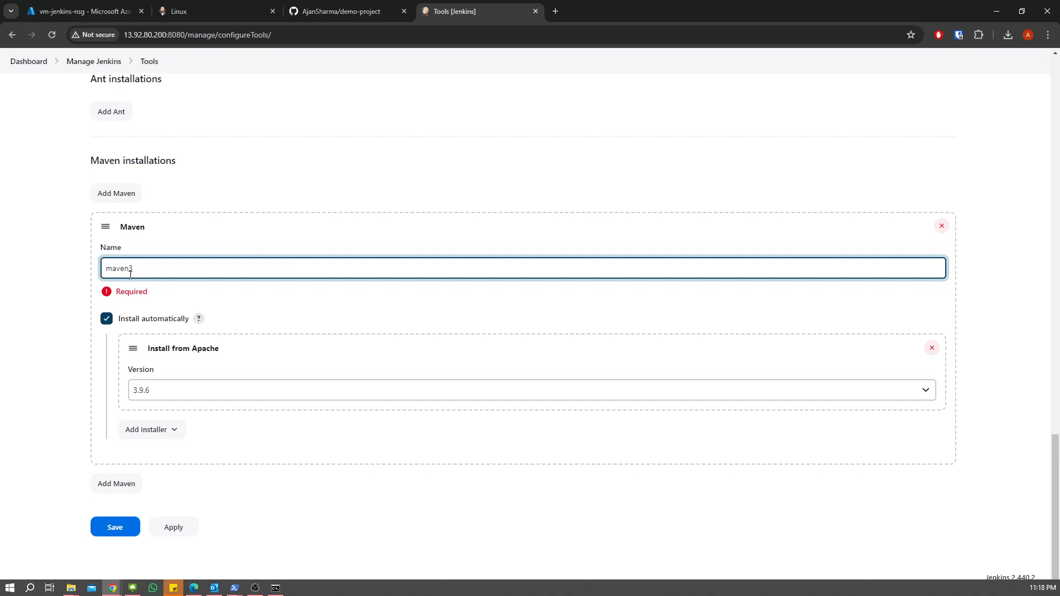
{"action": "left_click", "coordinate": [171, 395]}
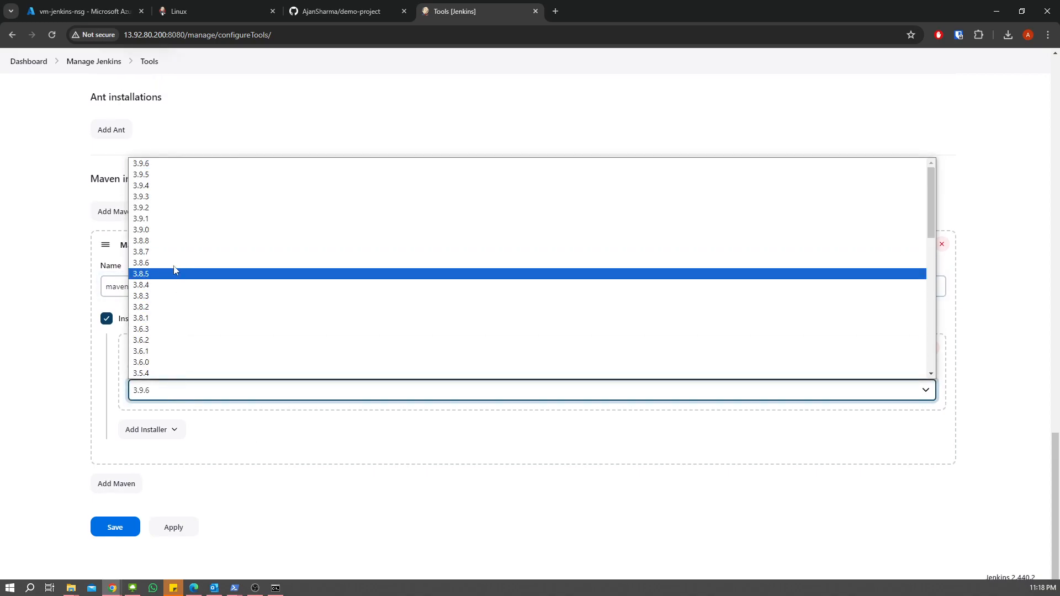
{"action": "left_click", "coordinate": [163, 236]}
{"action": "left_click", "coordinate": [173, 528]}
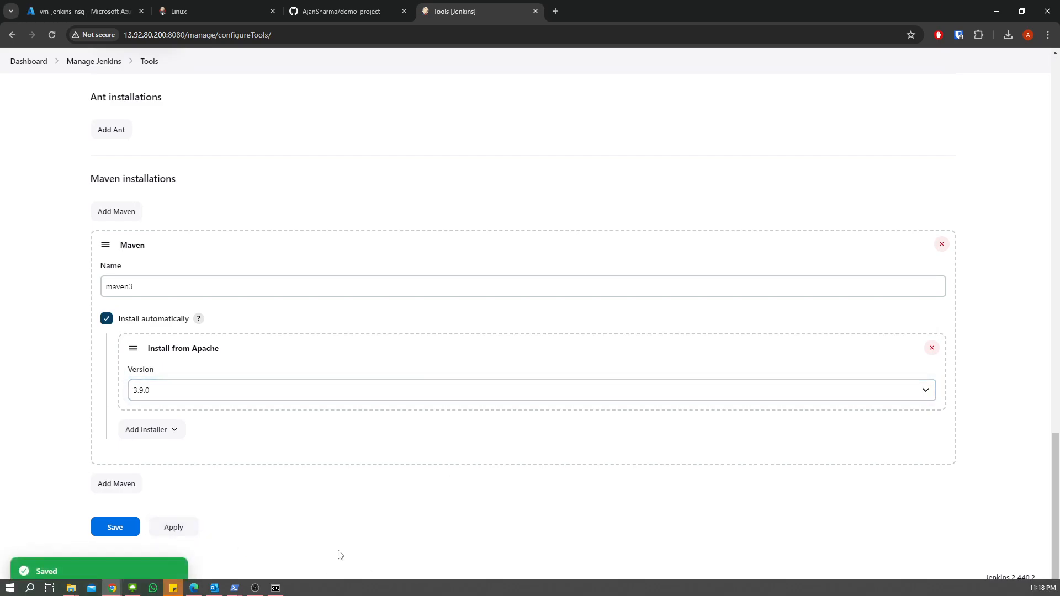
Leave the tools configuration, look over the Manage Jenkins options and return to the Jenkins dashboard
{"action": "scroll", "coordinate": [105, 359], "scroll_direction": "up", "scroll_amount": 20}
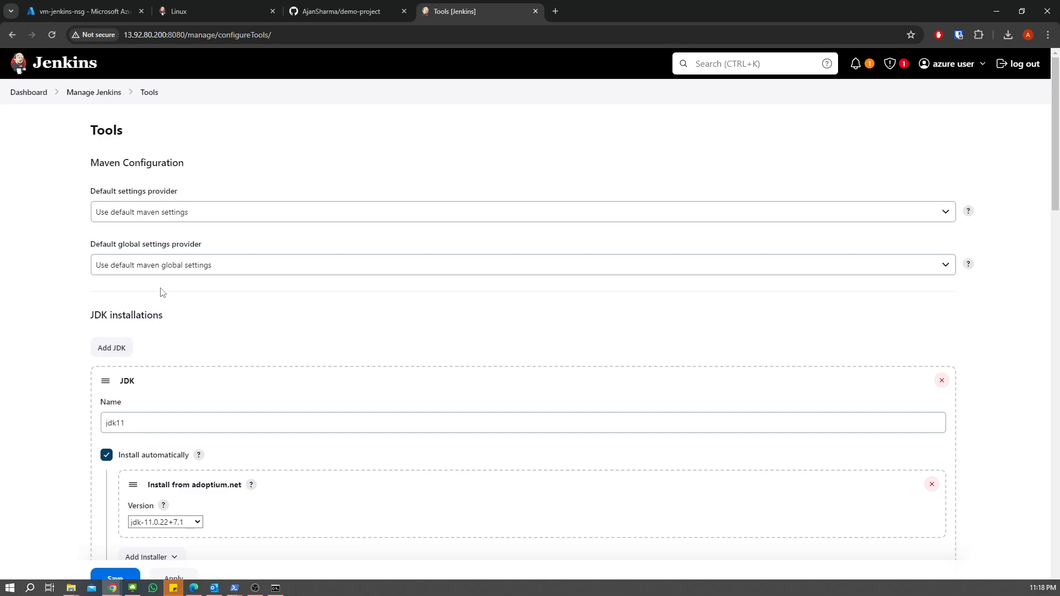
{"action": "left_click", "coordinate": [100, 95]}
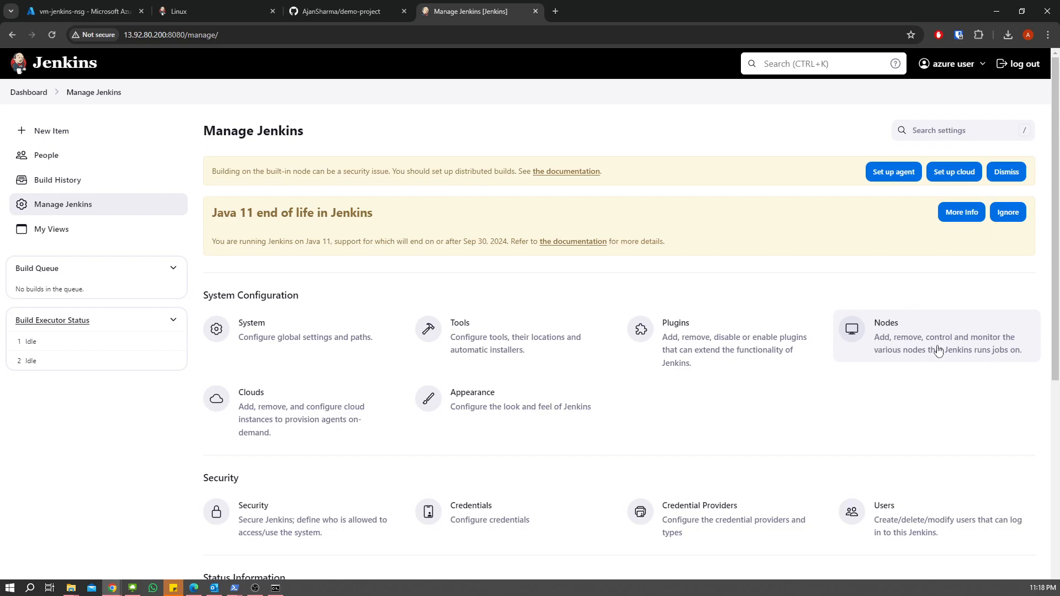
{"action": "scroll", "coordinate": [295, 304], "scroll_direction": "down", "scroll_amount": 3}
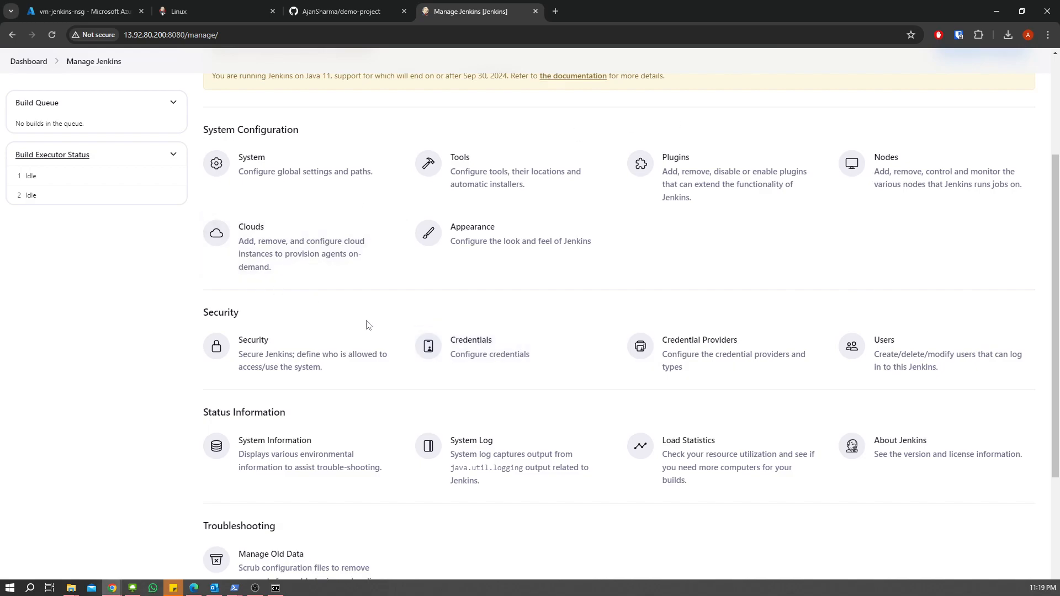
{"action": "scroll", "coordinate": [360, 320], "scroll_direction": "up", "scroll_amount": 3}
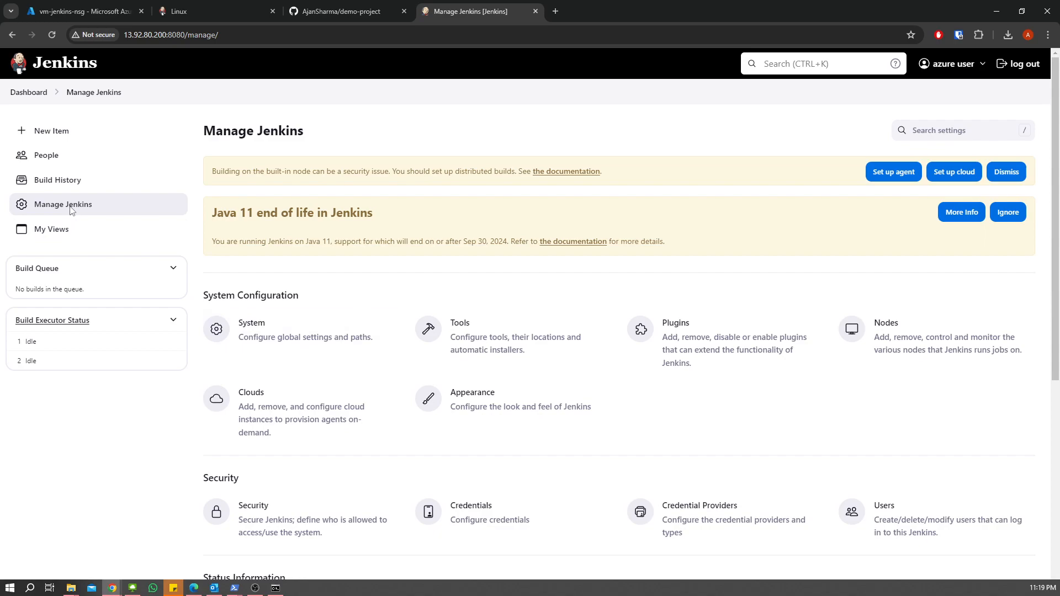
{"action": "left_click", "coordinate": [34, 92]}
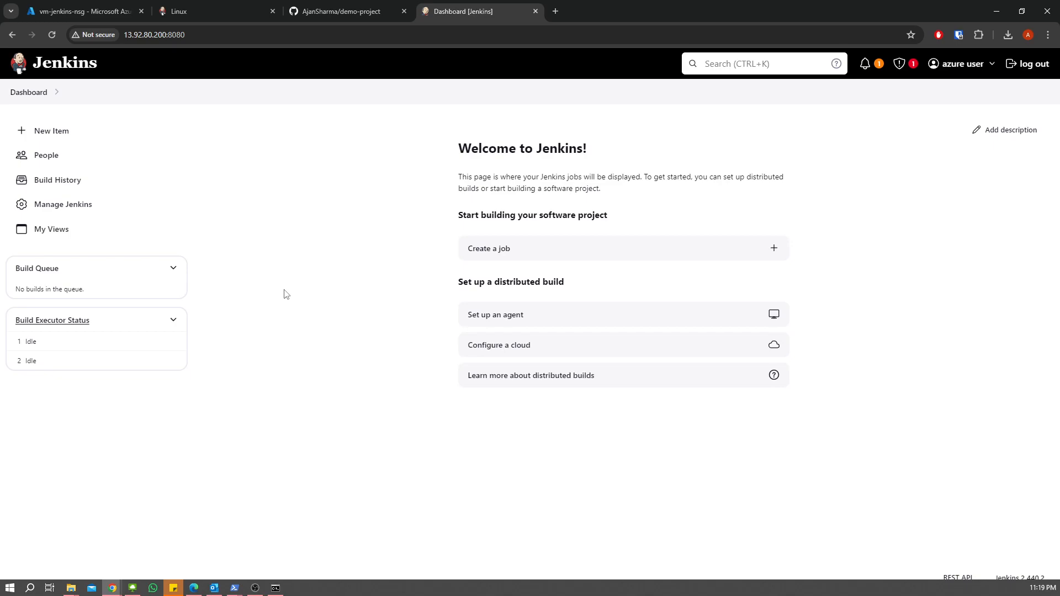
Create a new item named Free-style-demo as a Freestyle project
{"action": "left_click", "coordinate": [50, 132]}
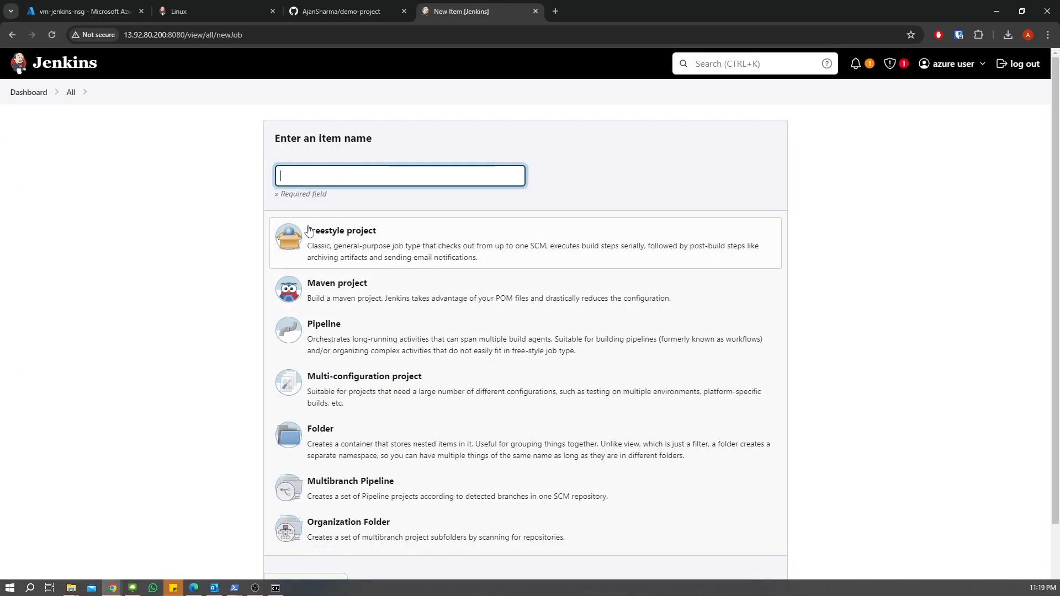
{"action": "type", "text": "fr"}
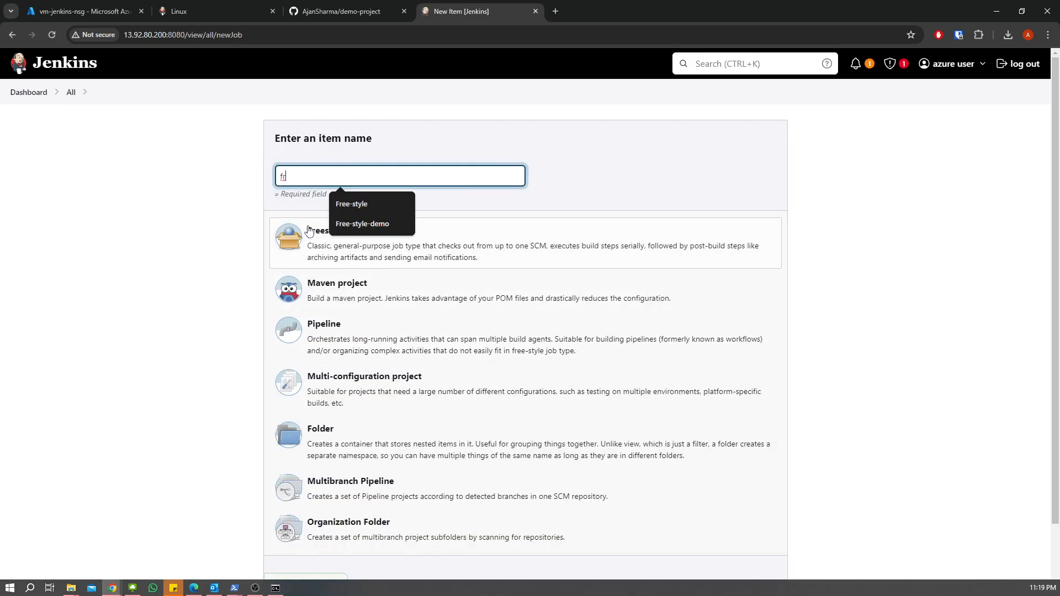
{"action": "left_click", "coordinate": [349, 223]}
{"action": "left_click", "coordinate": [337, 234]}
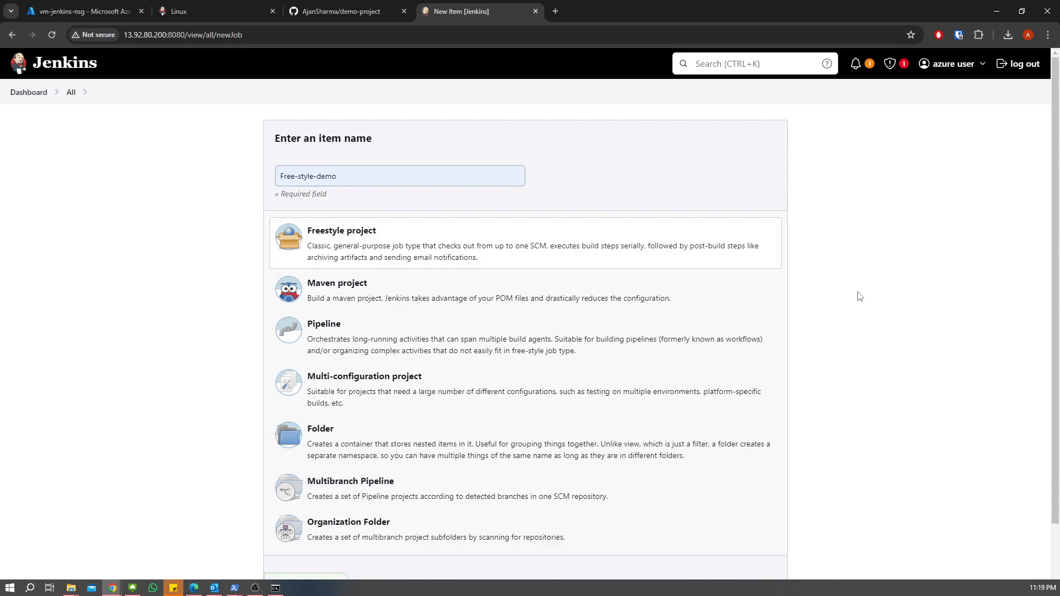
{"action": "scroll", "coordinate": [860, 296], "scroll_direction": "down", "scroll_amount": 3}
{"action": "left_click", "coordinate": [305, 523]}
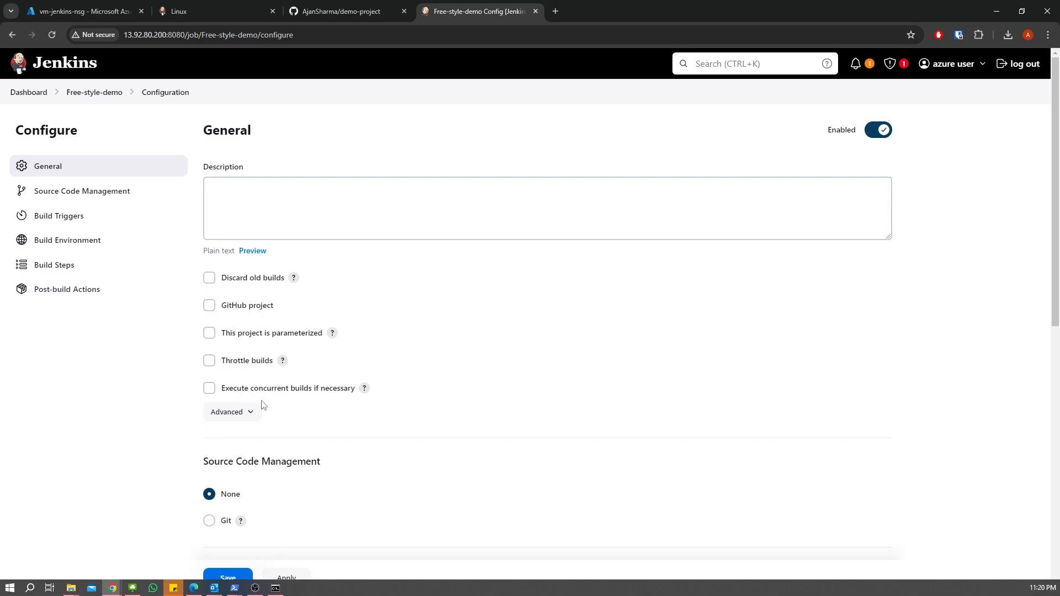
Enable discarding of old builds for the job and set the maximum number of builds to keep to 3
{"action": "left_click", "coordinate": [265, 279]}
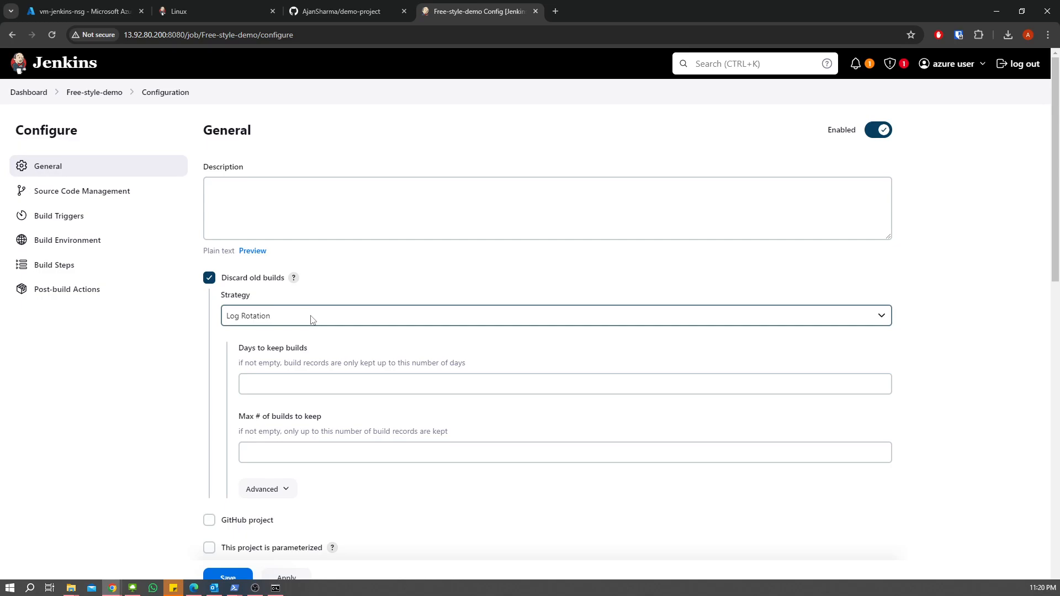
{"action": "left_click", "coordinate": [352, 451]}
{"action": "type", "text": "3"}
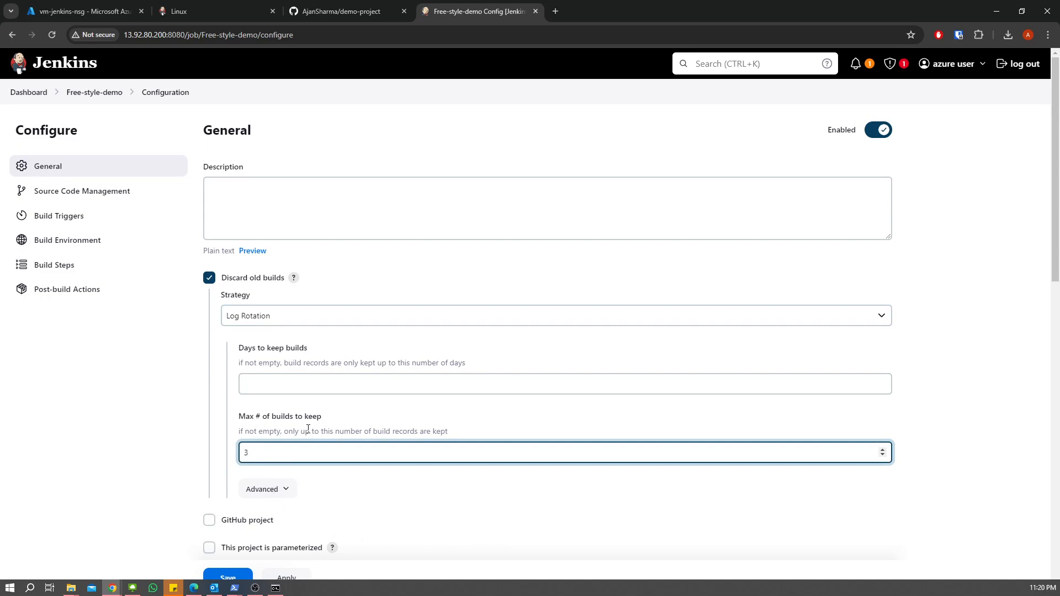
{"action": "left_click_drag", "start_coordinate": [254, 455], "coordinate": [142, 454]}
{"action": "left_click", "coordinate": [398, 412]}
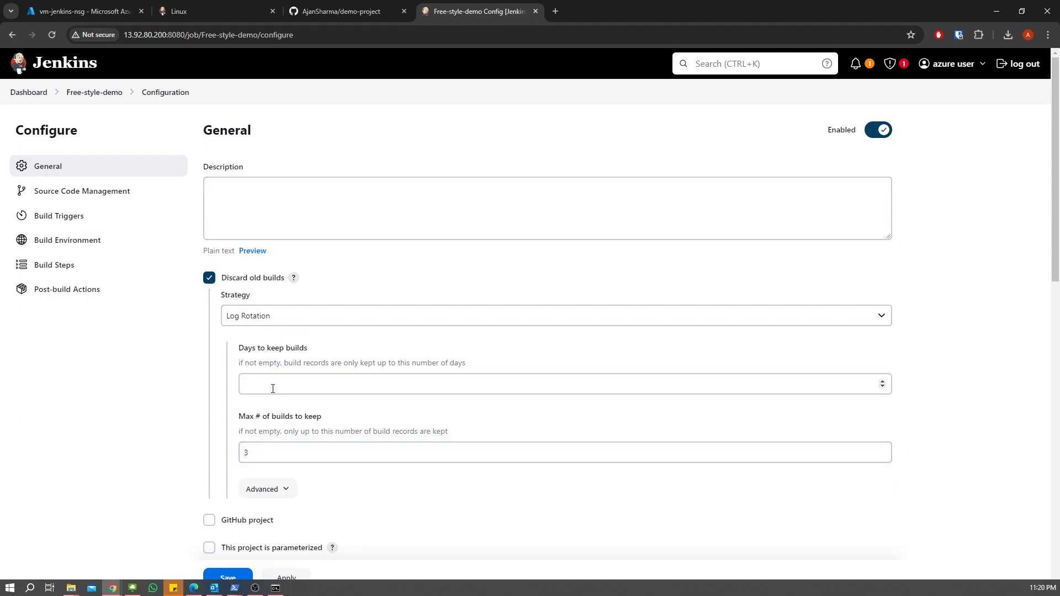
Select Git as the source code management for the Free-style-demo job
{"action": "scroll", "coordinate": [268, 385], "scroll_direction": "down", "scroll_amount": 2}
{"action": "scroll", "coordinate": [268, 385], "scroll_direction": "down", "scroll_amount": 2}
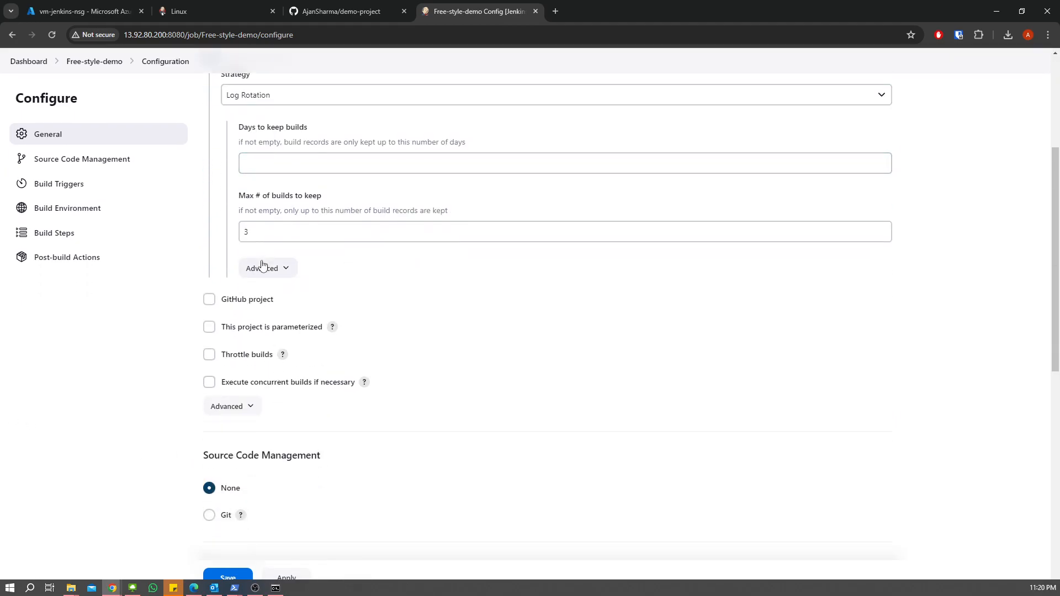
{"action": "left_click_drag", "start_coordinate": [204, 455], "coordinate": [350, 452]}
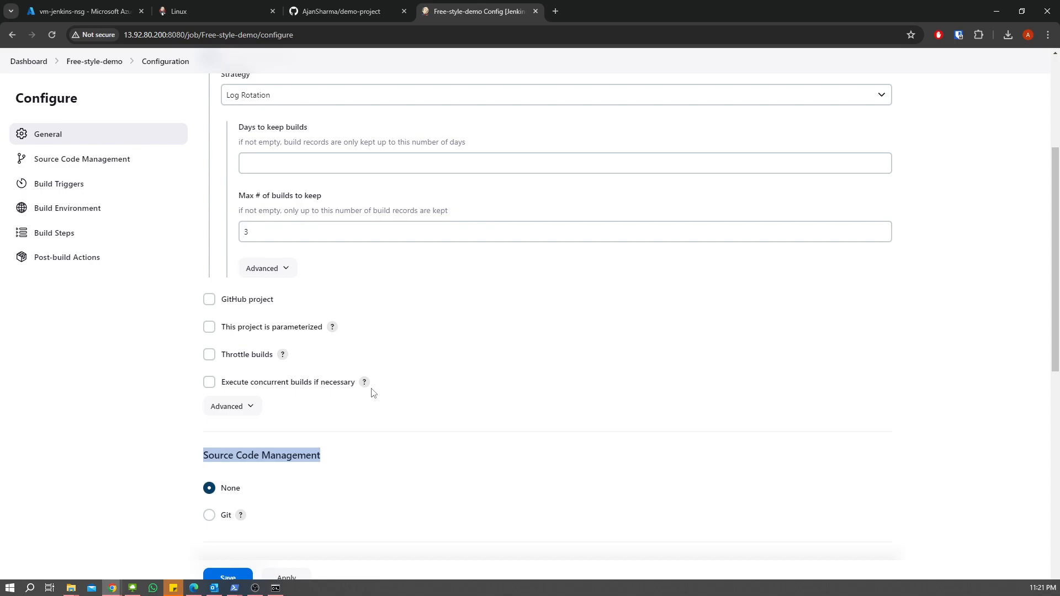
{"action": "left_click", "coordinate": [209, 517]}
{"action": "scroll", "coordinate": [362, 417], "scroll_direction": "down", "scroll_amount": 7}
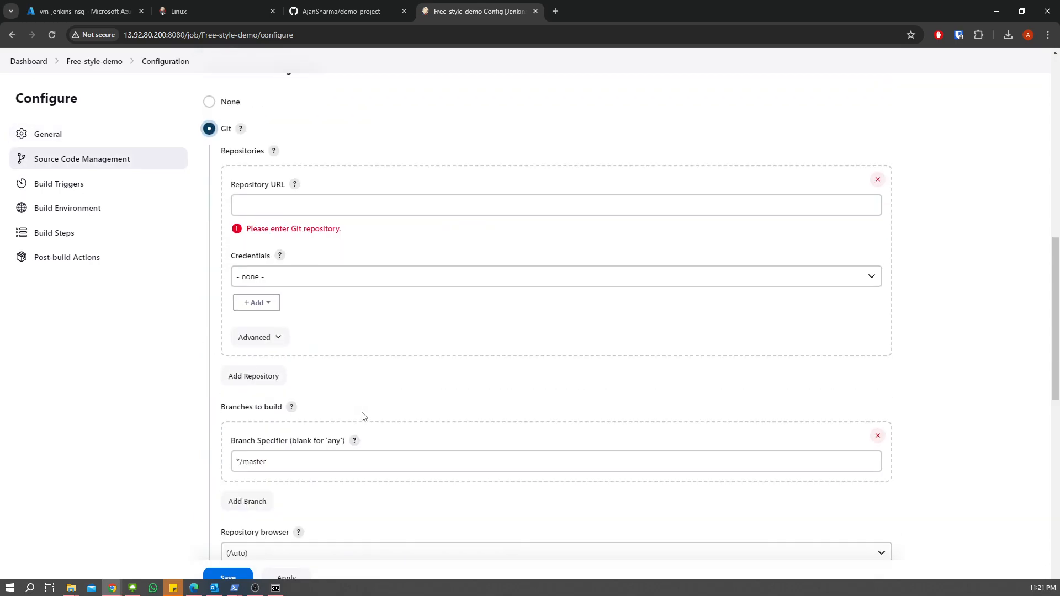
Switch to the demo-project repository on GitHub and copy its HTTPS clone URL
{"action": "left_click", "coordinate": [277, 207]}
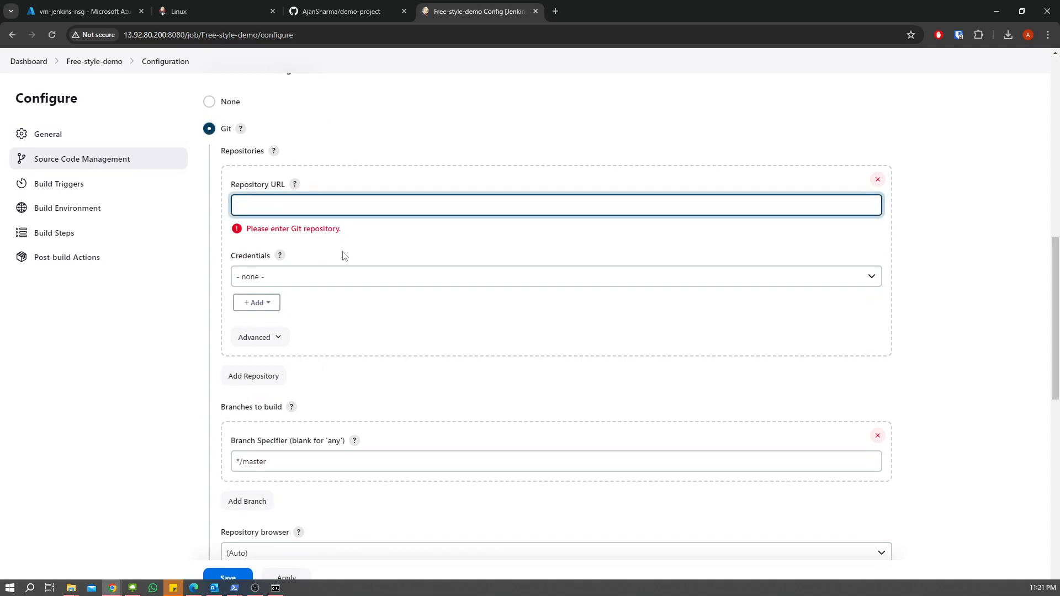
{"action": "left_click", "coordinate": [319, 16]}
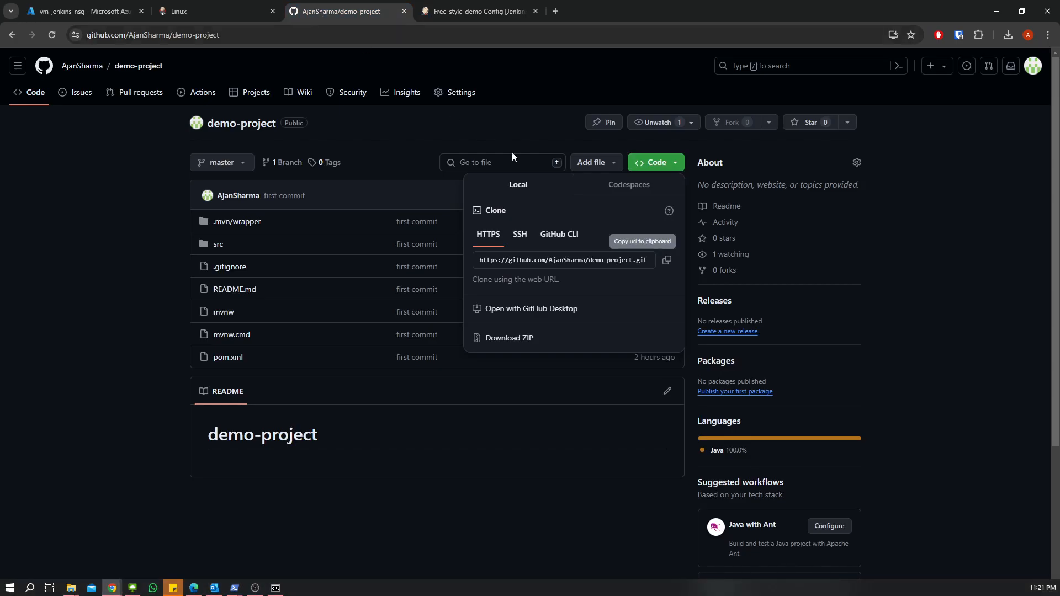
{"action": "left_click", "coordinate": [83, 221]}
{"action": "left_click", "coordinate": [656, 162]}
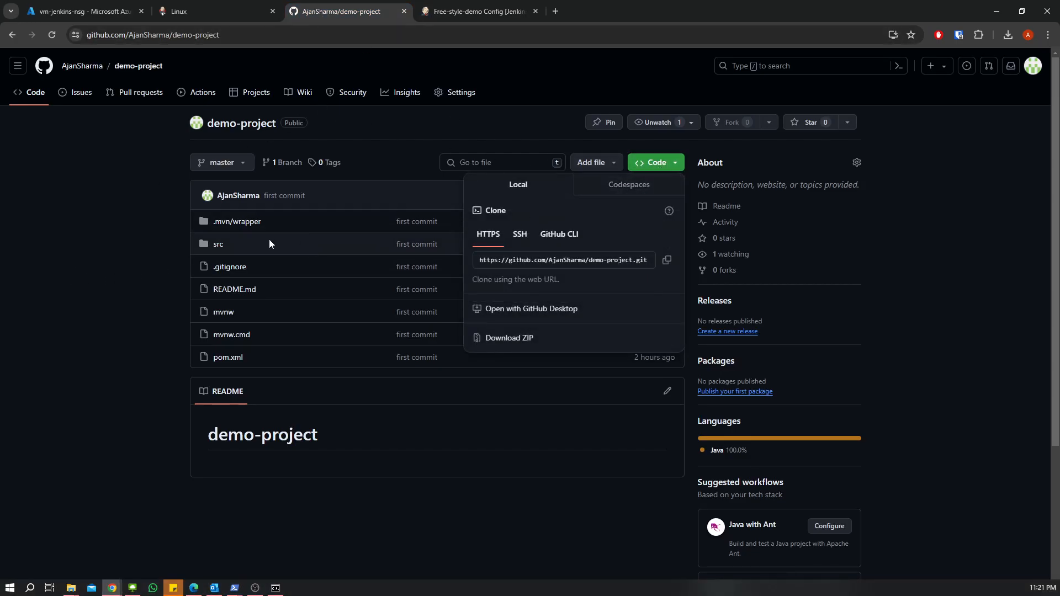
{"action": "left_click", "coordinate": [115, 214]}
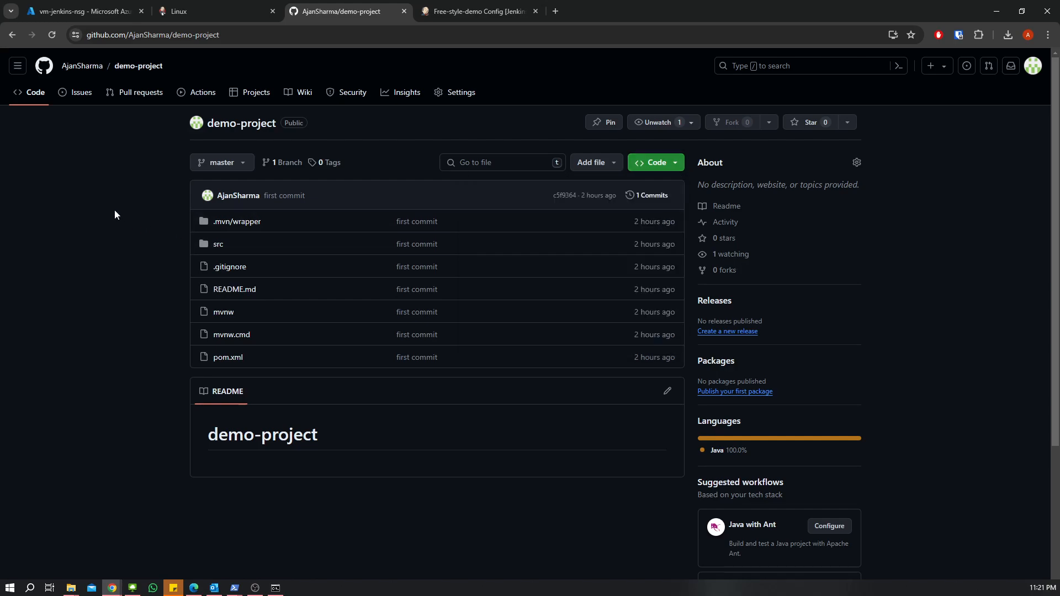
{"action": "left_click", "coordinate": [249, 35]}
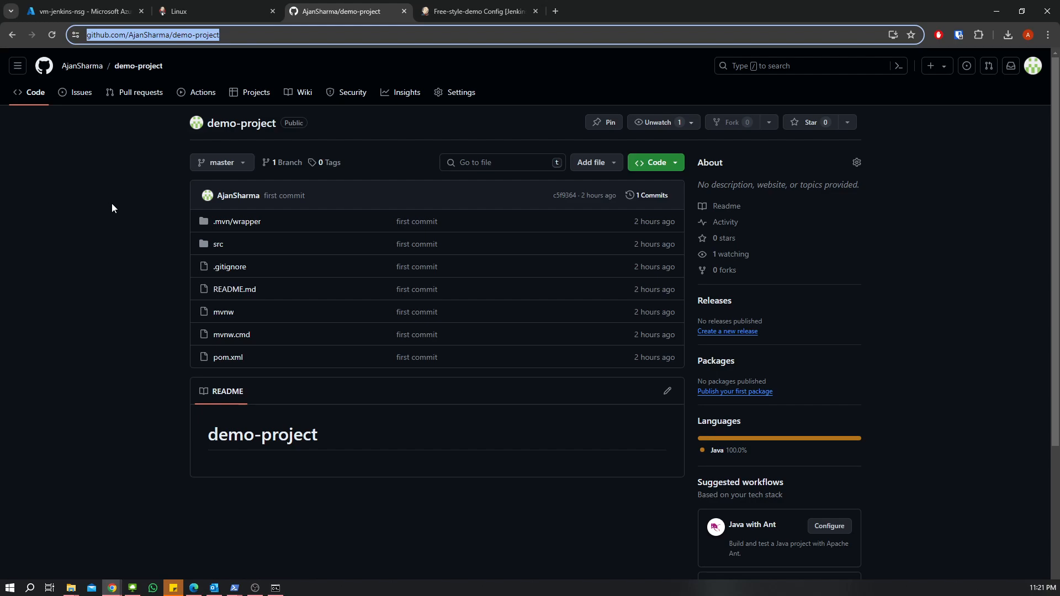
{"action": "left_click", "coordinate": [657, 162]}
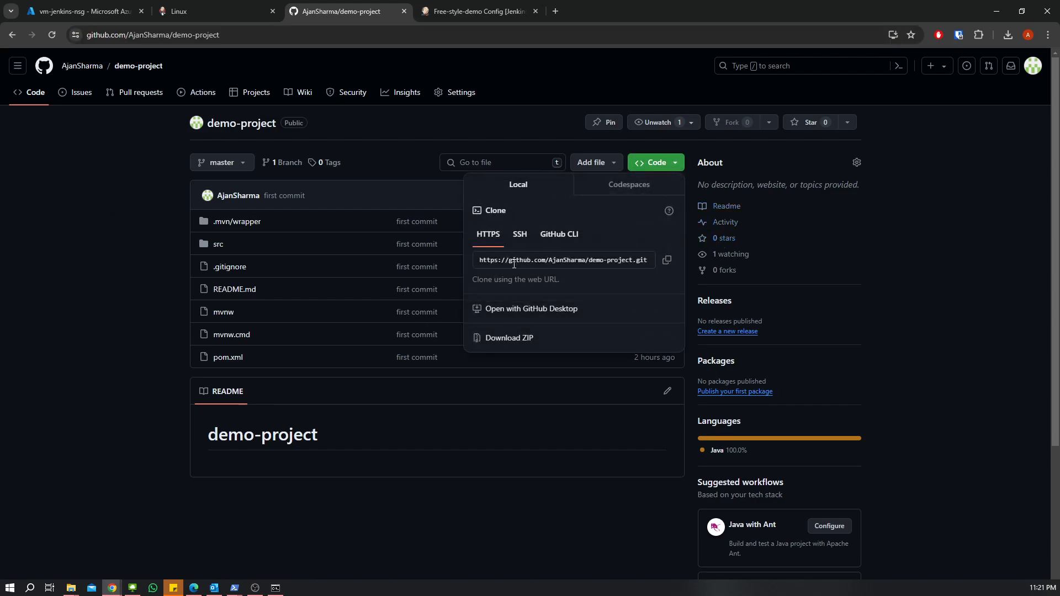
{"action": "left_click", "coordinate": [668, 260]}
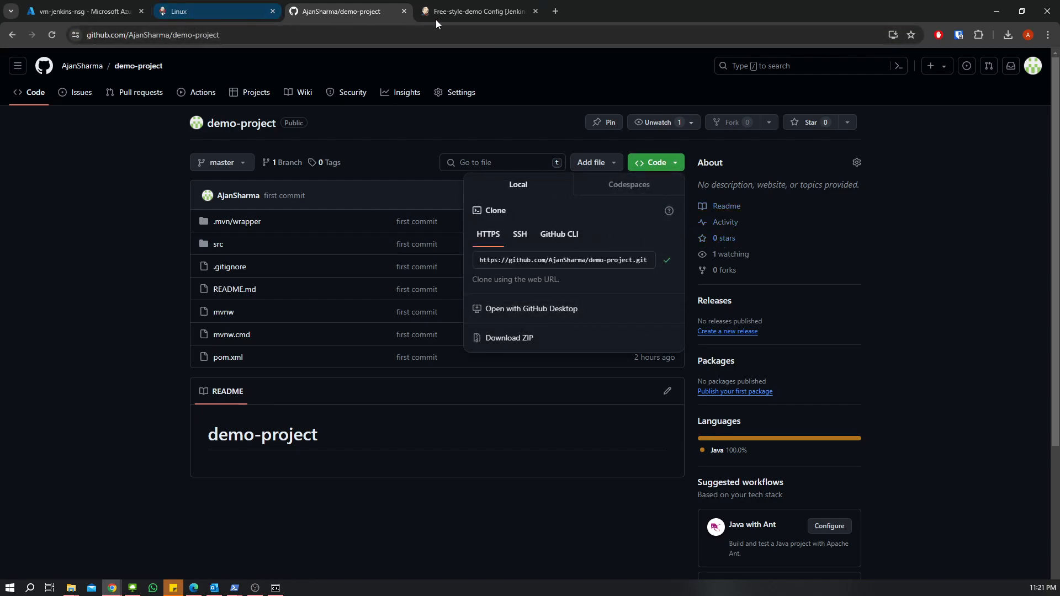
Return to the Free-style-demo configuration in Jenkins and paste the copied demo-project clone URL as the Git repository URL
{"action": "left_click", "coordinate": [478, 11]}
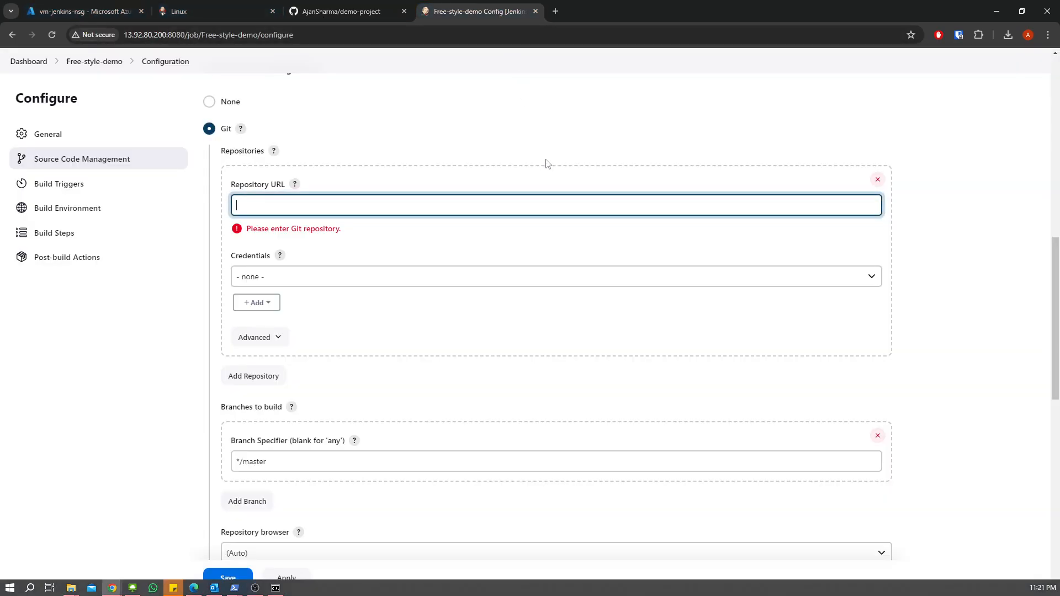
{"action": "key", "text": "ctrl+v"}
{"action": "left_click", "coordinate": [472, 233]}
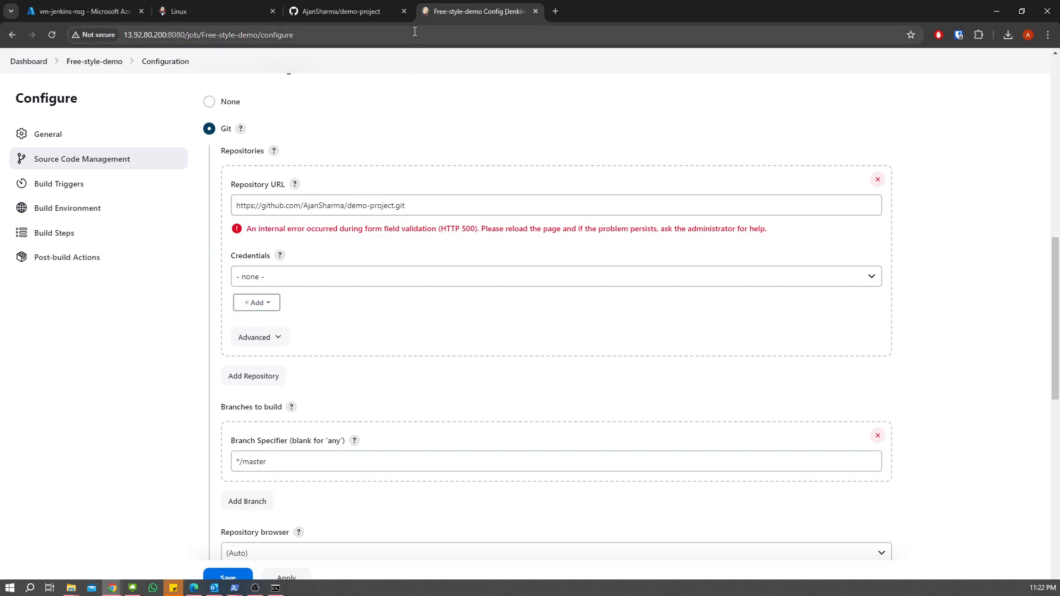
Check the demo-project page on GitHub once more and save the Free-style-demo job configuration
{"action": "left_click", "coordinate": [347, 12]}
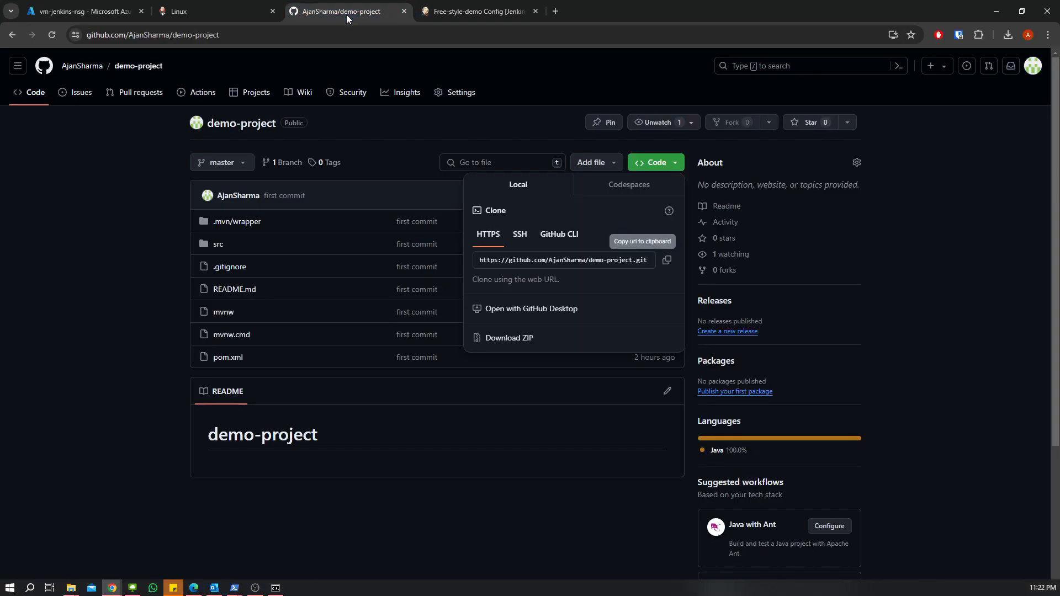
{"action": "left_click", "coordinate": [460, 11]}
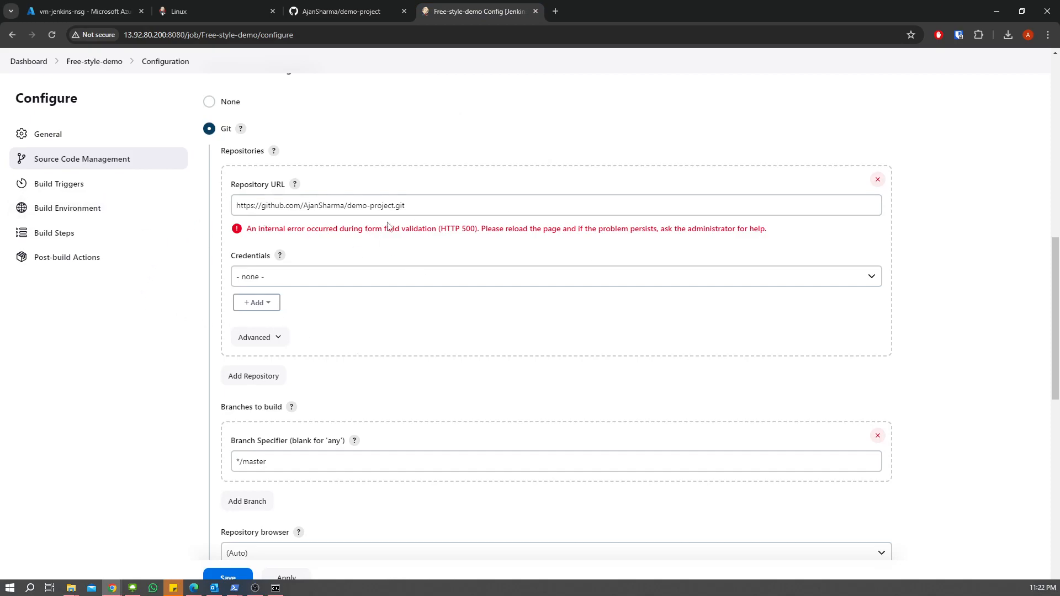
{"action": "scroll", "coordinate": [210, 274], "scroll_direction": "down", "scroll_amount": 2}
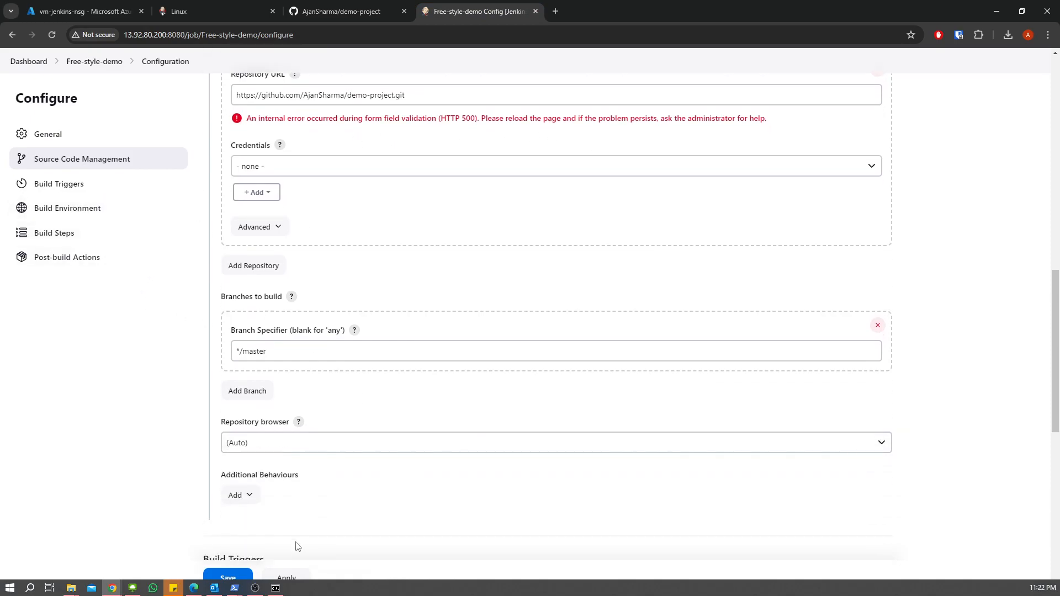
{"action": "left_click", "coordinate": [222, 577]}
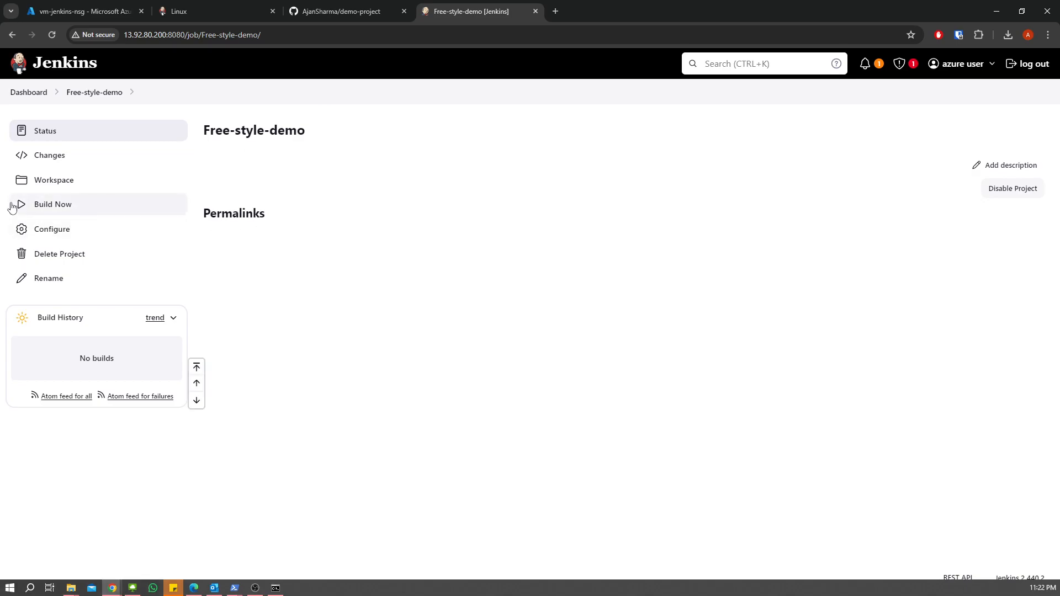
Open the Jenkins tools configuration from the dashboard and rename the existing JDK installation as jdk17
{"action": "left_click", "coordinate": [27, 92]}
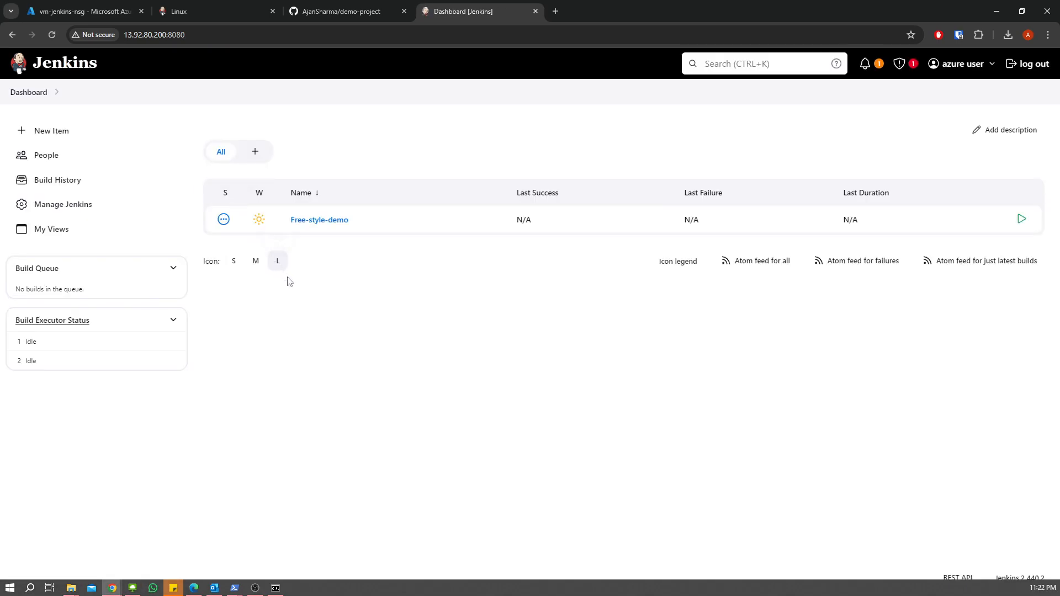
{"action": "left_click", "coordinate": [39, 210]}
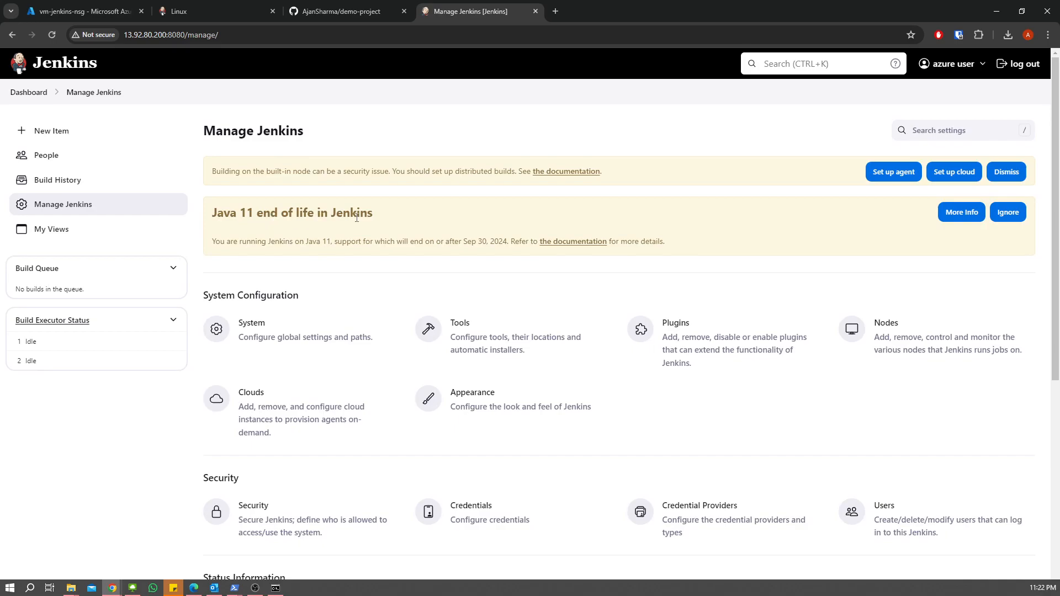
{"action": "left_click", "coordinate": [489, 331]}
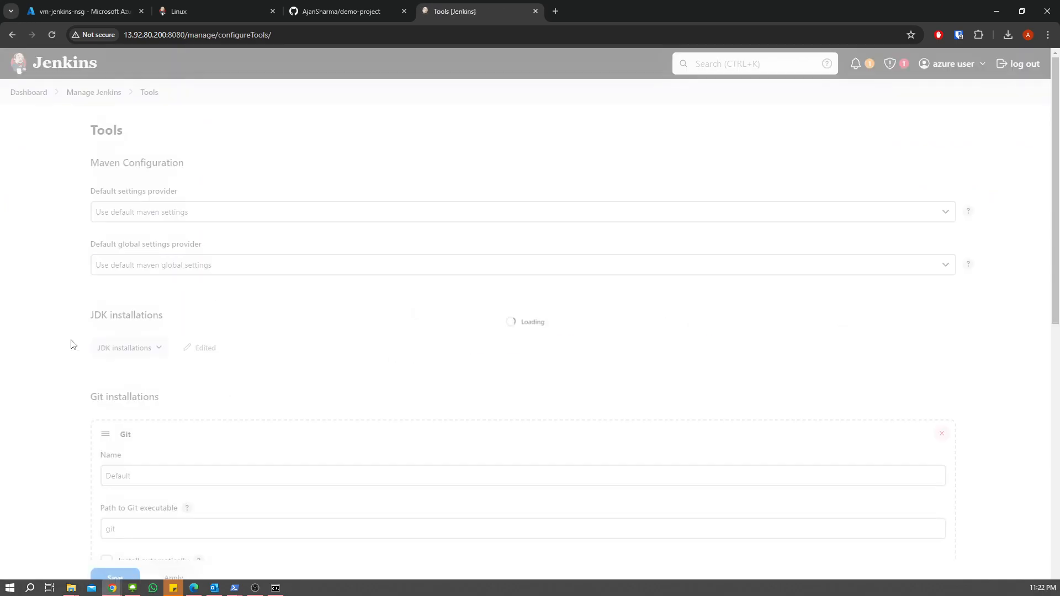
{"action": "scroll", "coordinate": [65, 298], "scroll_direction": "down", "scroll_amount": 7}
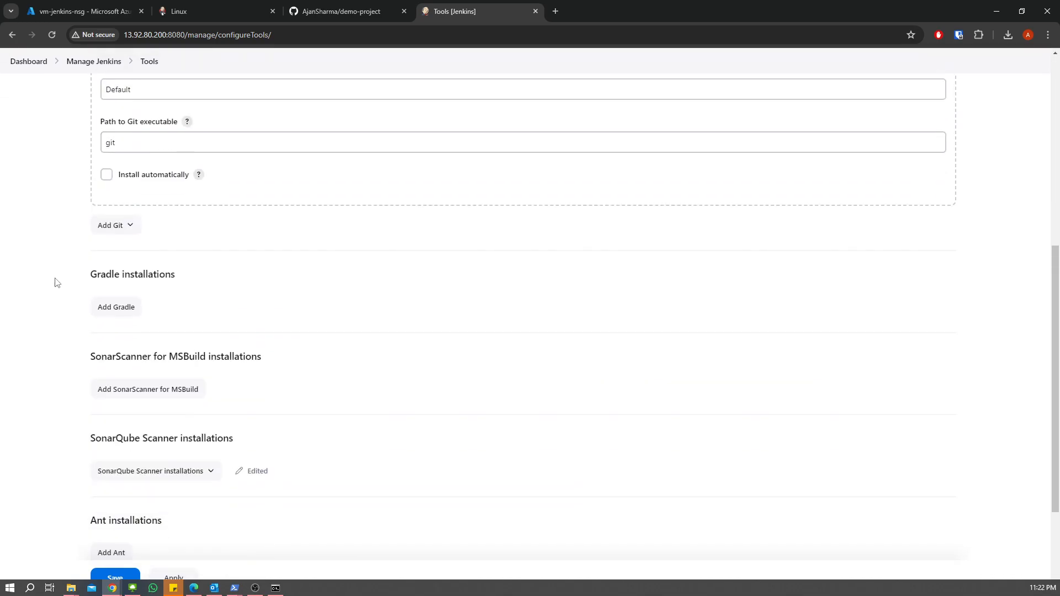
{"action": "scroll", "coordinate": [49, 259], "scroll_direction": "down", "scroll_amount": 3}
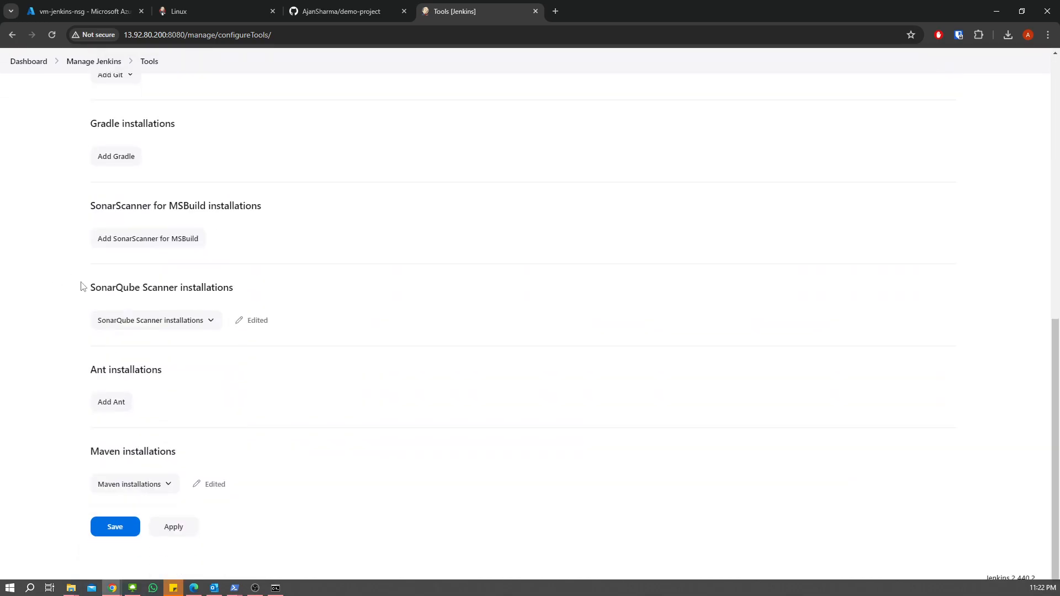
{"action": "scroll", "coordinate": [77, 285], "scroll_direction": "up", "scroll_amount": 5}
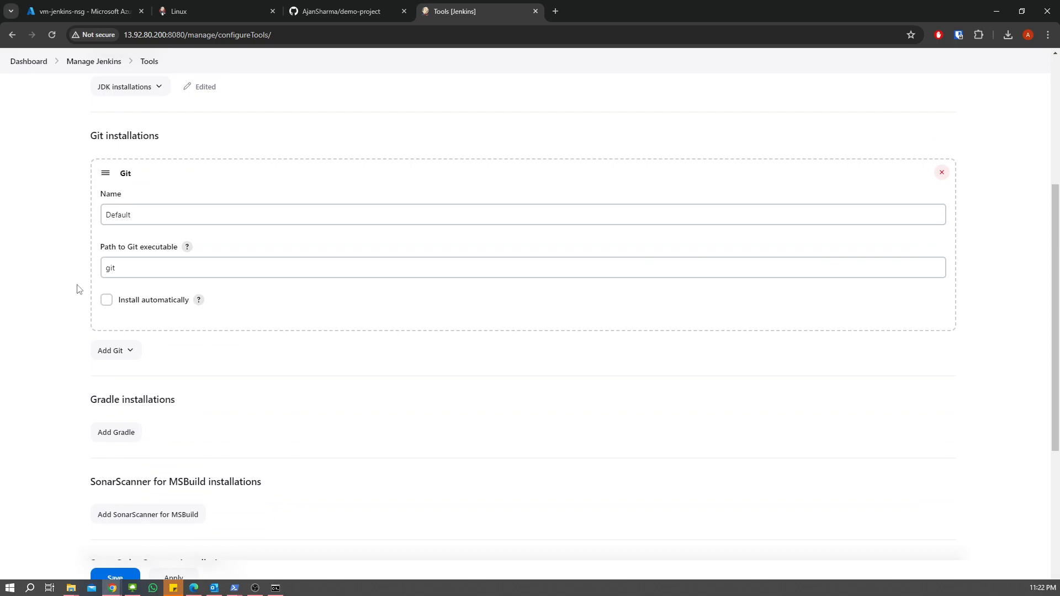
{"action": "scroll", "coordinate": [71, 314], "scroll_direction": "up", "scroll_amount": 4}
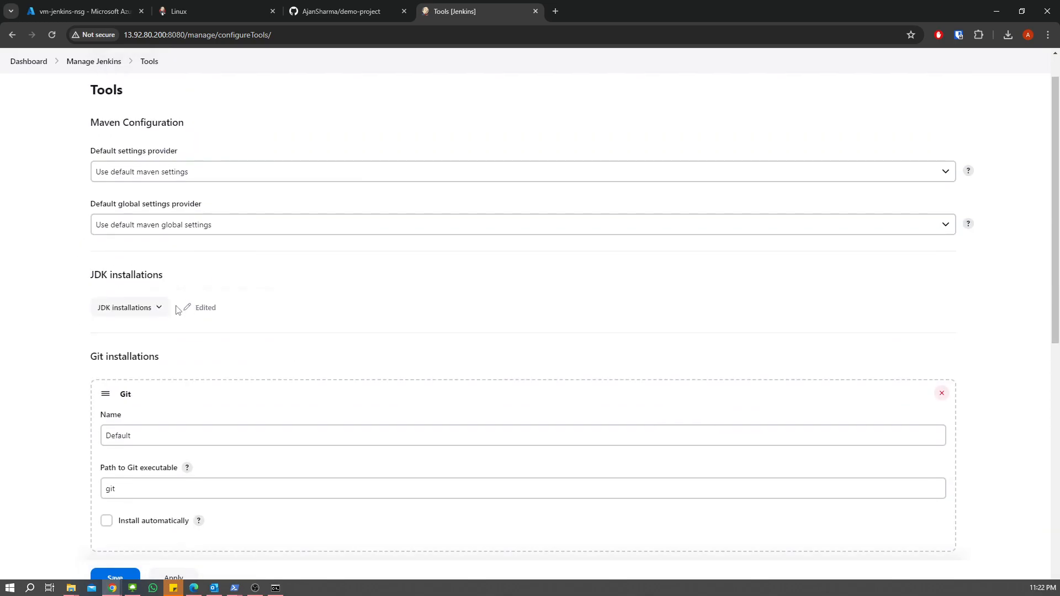
{"action": "left_click", "coordinate": [152, 312]}
{"action": "left_click", "coordinate": [155, 419]}
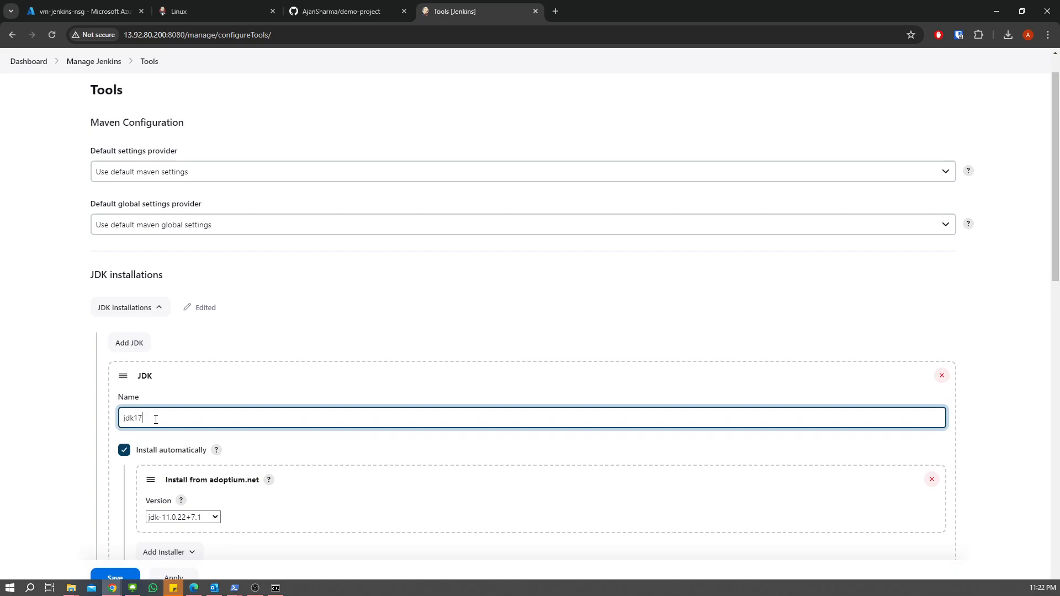
{"action": "type", "text": "7"}
Set the JDK's adoptium.net installer version to jdk-17.0.10+7 and apply the tools configuration
{"action": "left_click", "coordinate": [206, 517]}
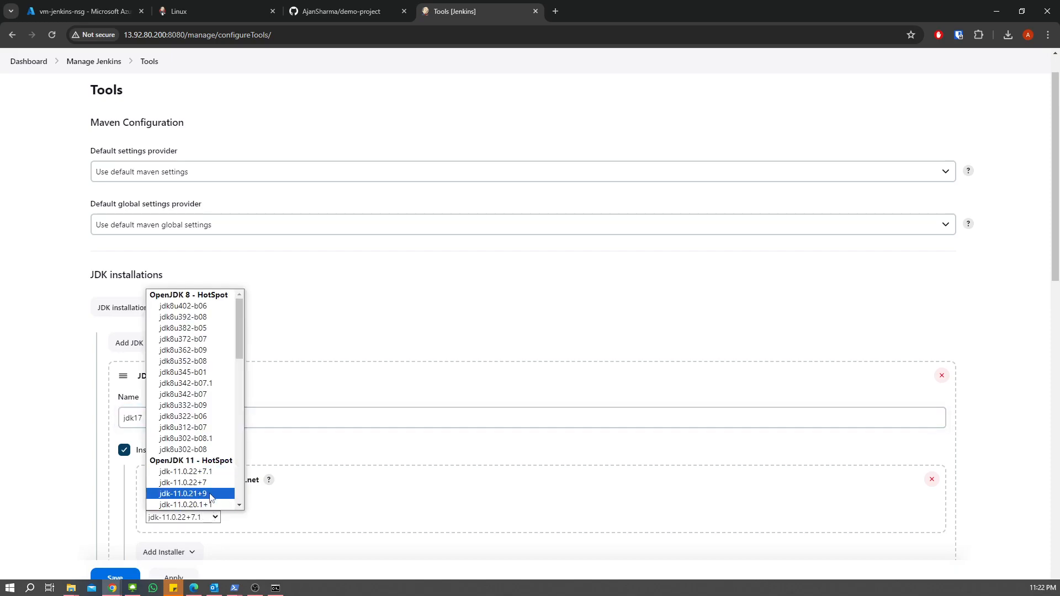
{"action": "scroll", "coordinate": [200, 426], "scroll_direction": "down", "scroll_amount": 10}
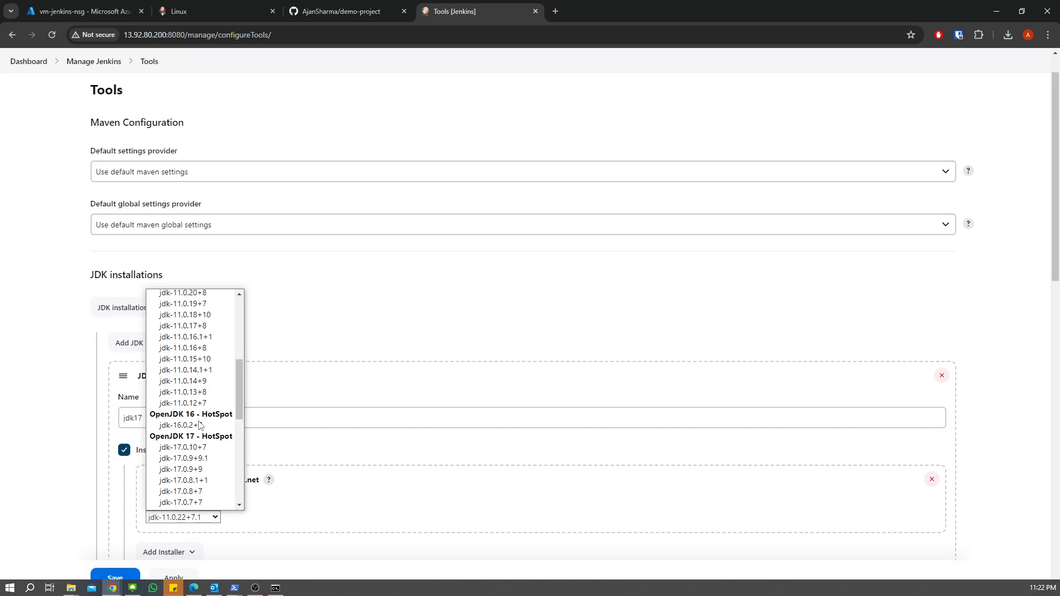
{"action": "scroll", "coordinate": [200, 425], "scroll_direction": "up", "scroll_amount": 3}
{"action": "left_click", "coordinate": [183, 343]}
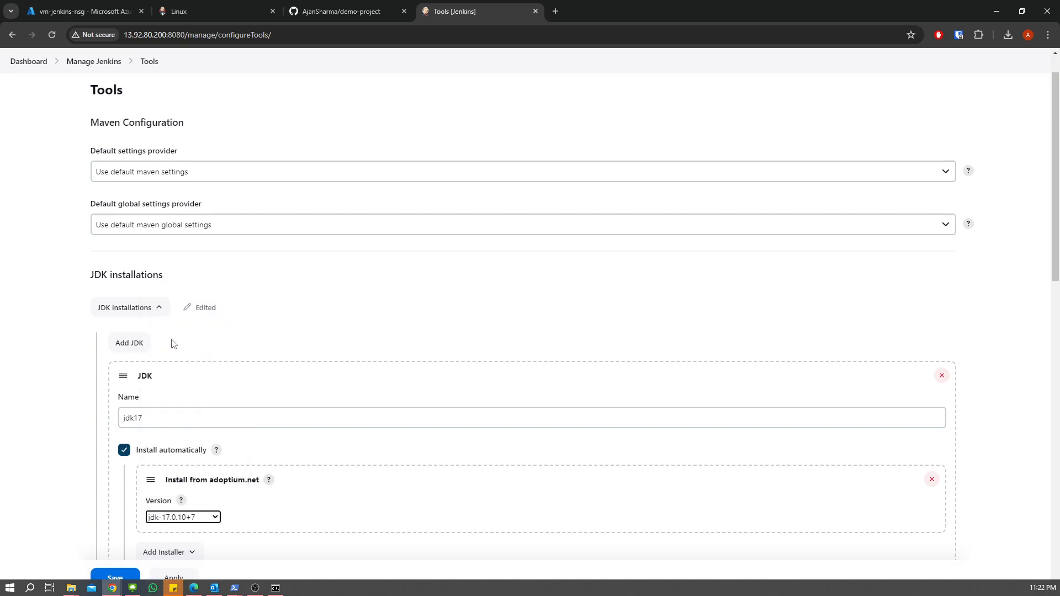
{"action": "scroll", "coordinate": [95, 438], "scroll_direction": "down", "scroll_amount": 4}
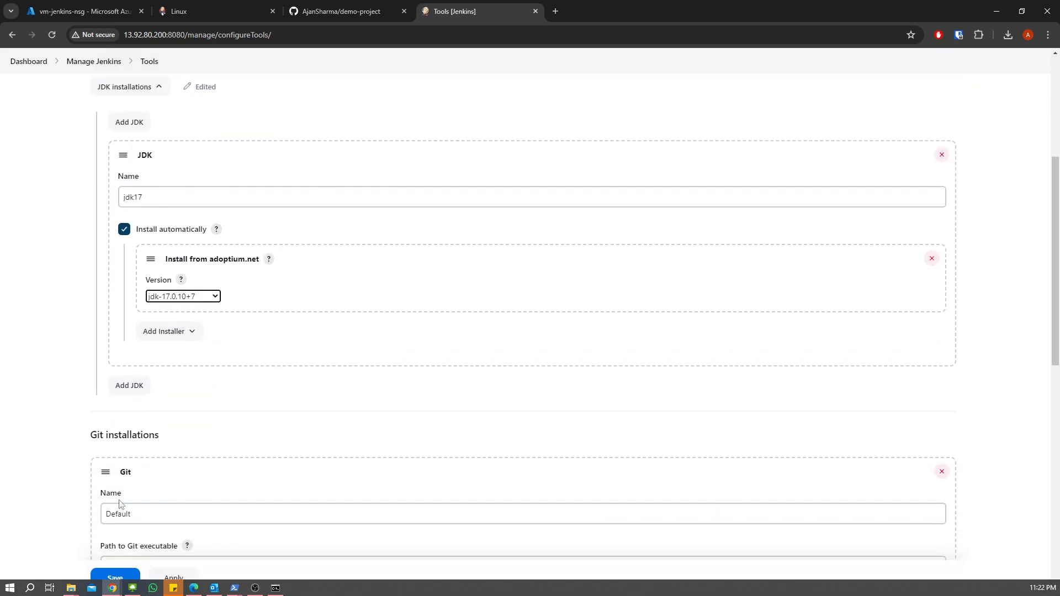
{"action": "left_click", "coordinate": [173, 577]}
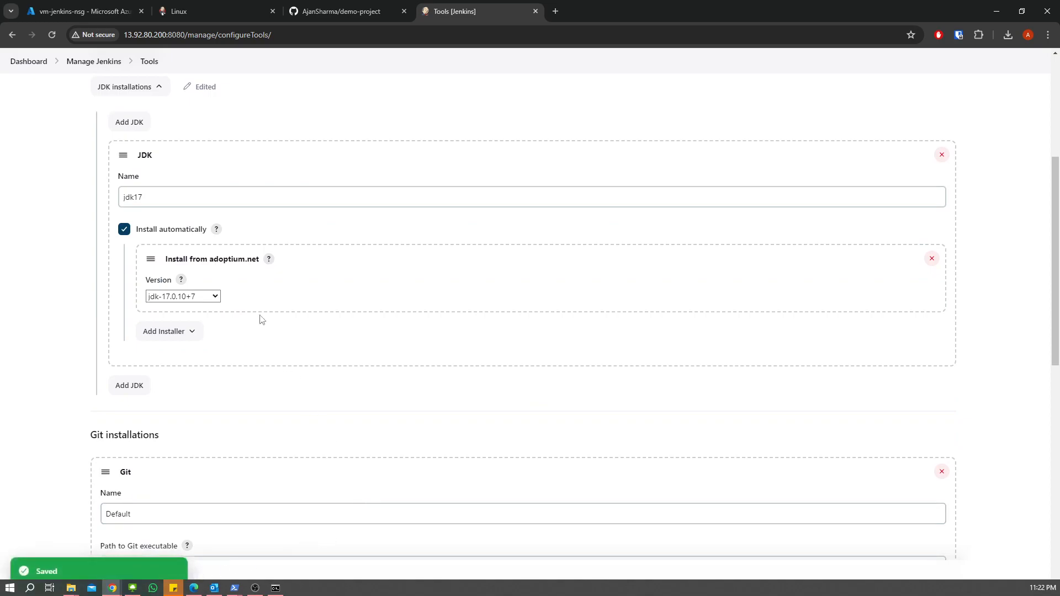
Reopen the Free-style-demo job's configuration at the Git repository settings under Source Code Management
{"action": "left_click", "coordinate": [30, 61]}
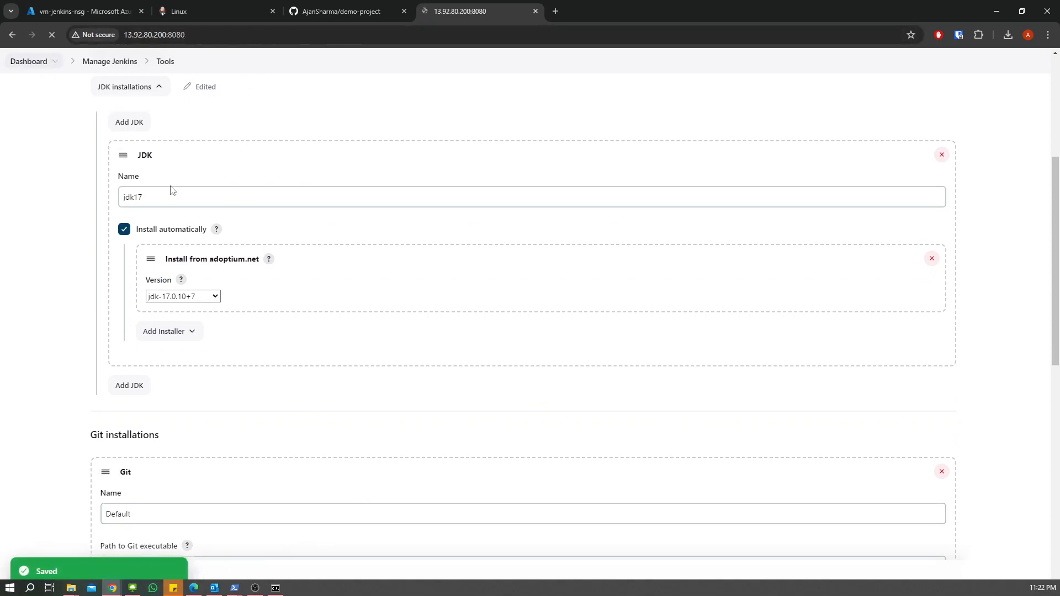
{"action": "left_click", "coordinate": [316, 221]}
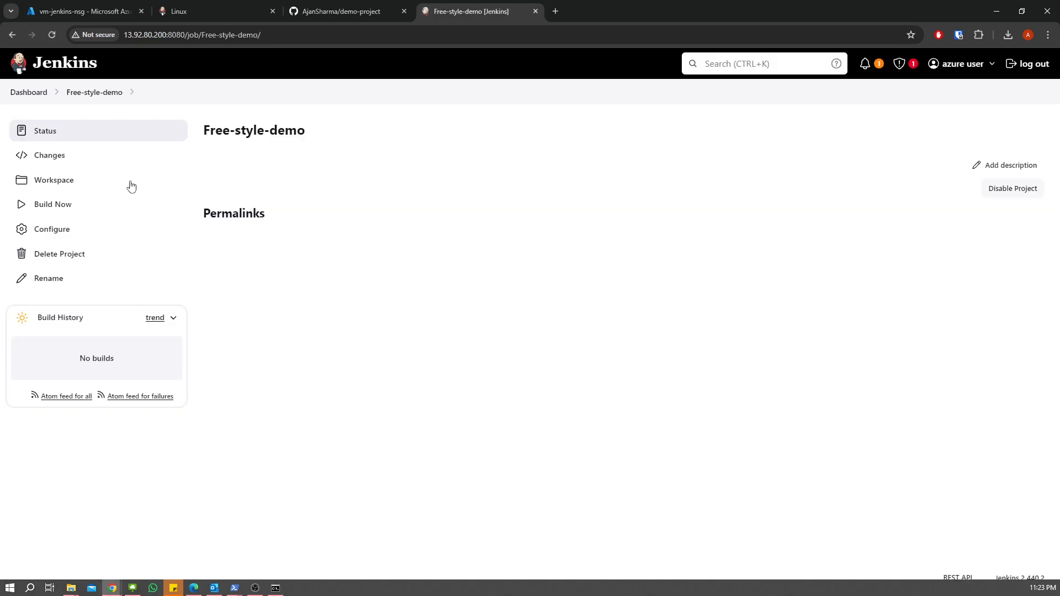
{"action": "left_click", "coordinate": [50, 229]}
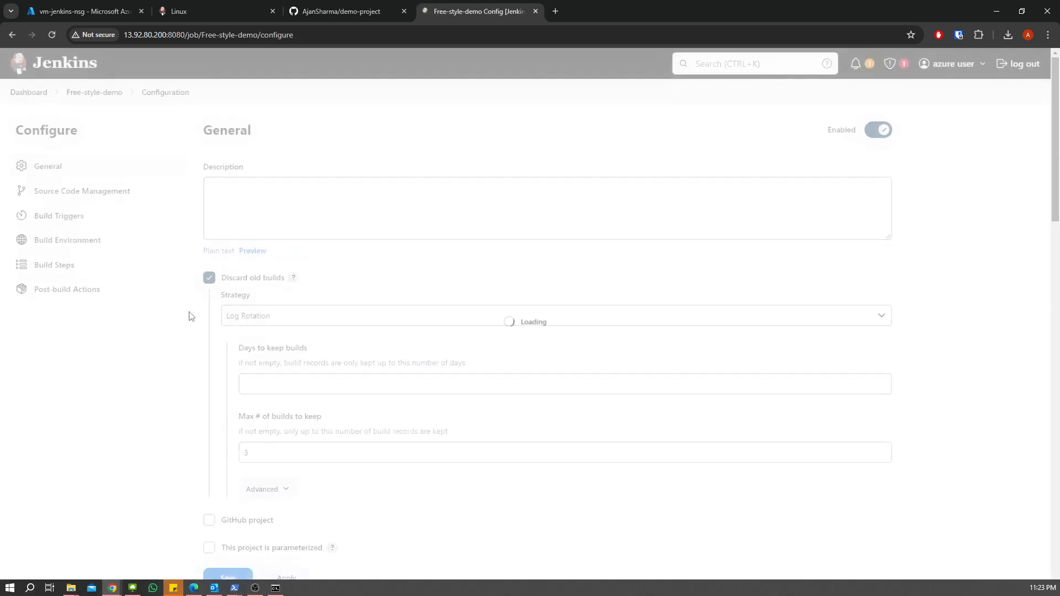
{"action": "scroll", "coordinate": [338, 329], "scroll_direction": "down", "scroll_amount": 6}
{"action": "scroll", "coordinate": [339, 329], "scroll_direction": "down", "scroll_amount": 3}
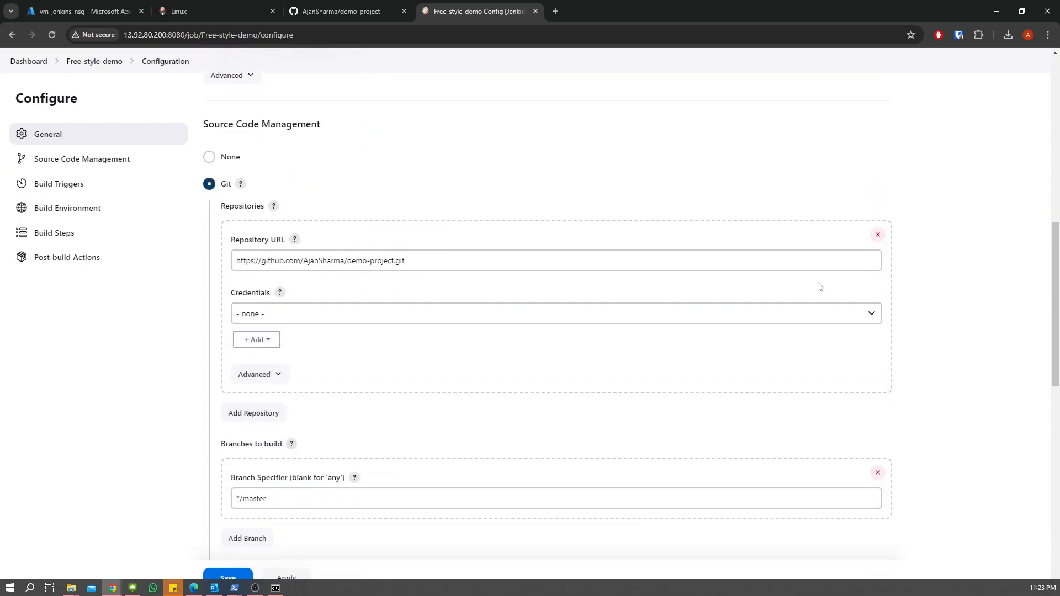
{"action": "scroll", "coordinate": [319, 312], "scroll_direction": "down", "scroll_amount": 1}
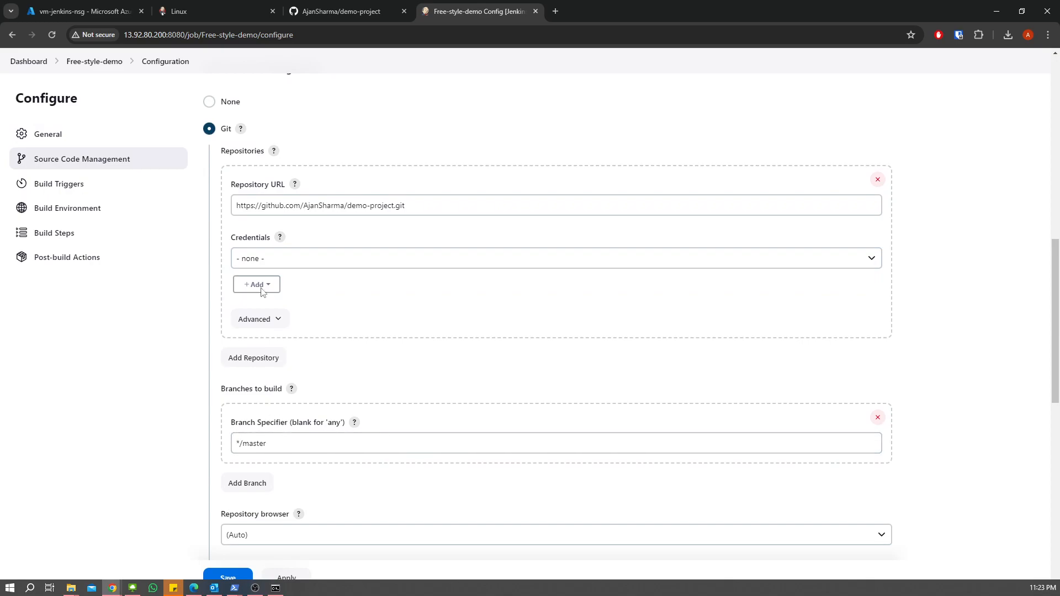
Compare the demo-project repository page on GitHub with the Git repository and credentials settings of the Free-style-demo job
{"action": "left_click", "coordinate": [331, 16]}
{"action": "left_click", "coordinate": [126, 271]}
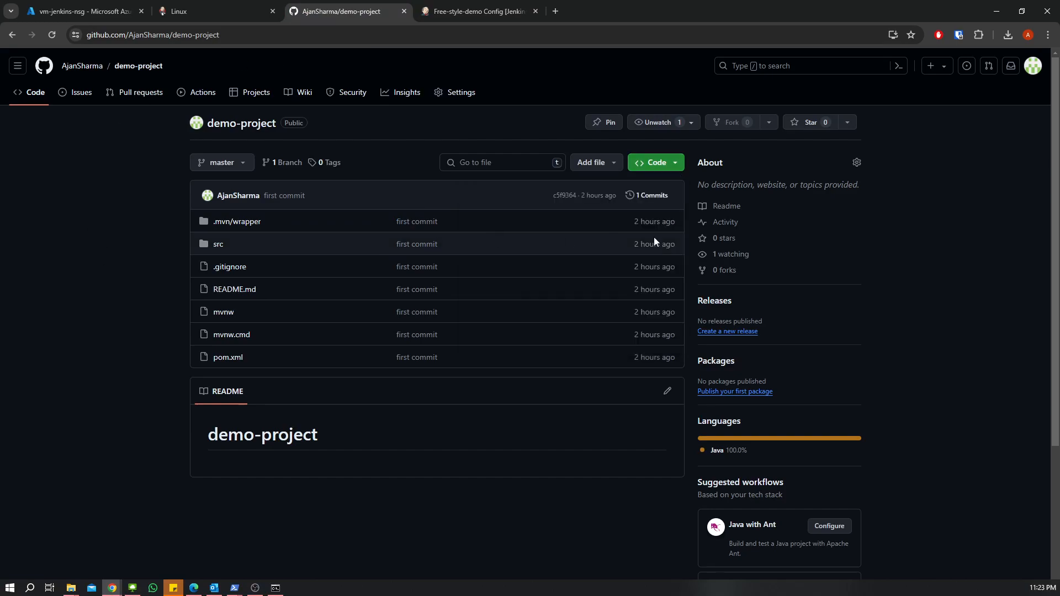
{"action": "left_click", "coordinate": [439, 17]}
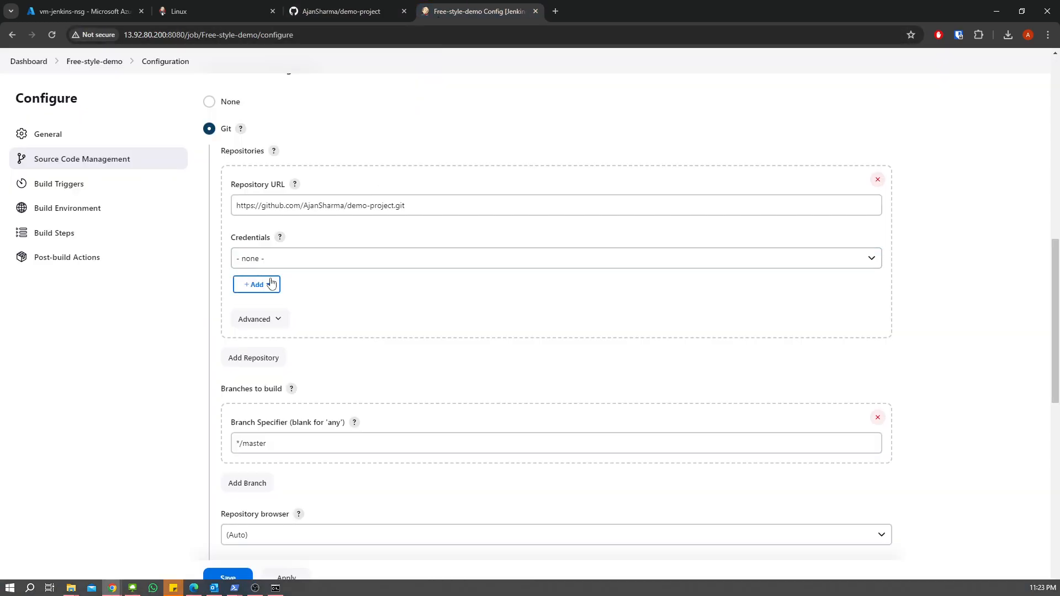
{"action": "left_click", "coordinate": [337, 11]}
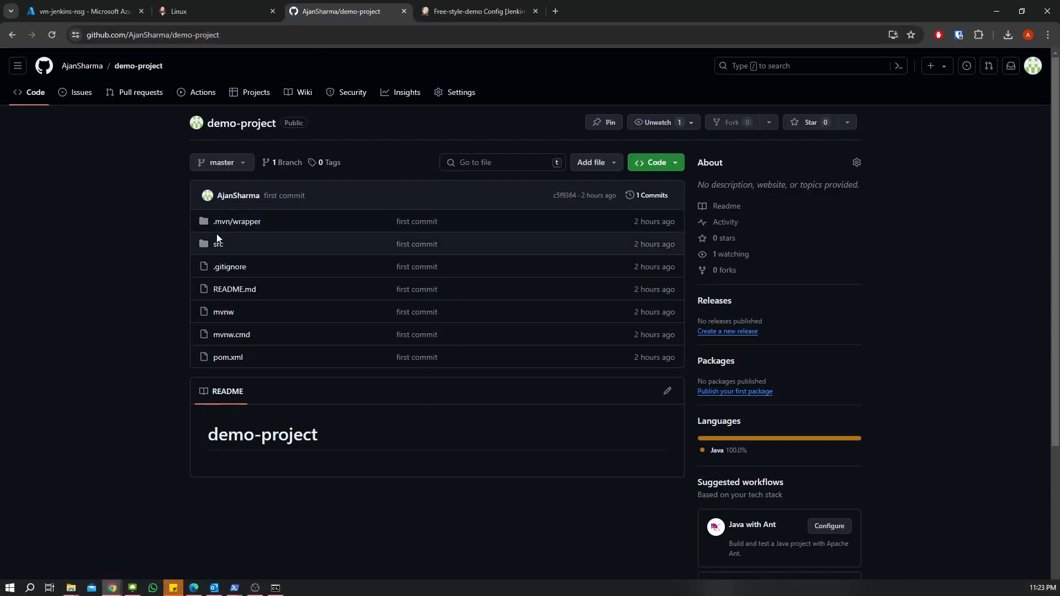
{"action": "left_click", "coordinate": [472, 14]}
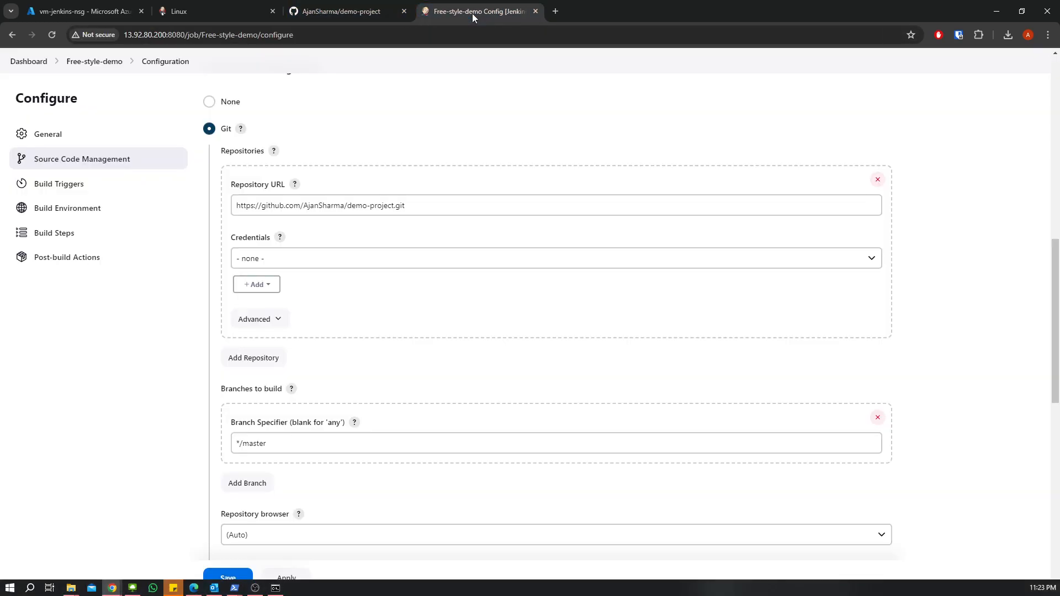
Check the job's Git credentials options and branch specifier against the demo-project repository's branch on GitHub, and review the Build Triggers options
{"action": "left_click", "coordinate": [271, 284]}
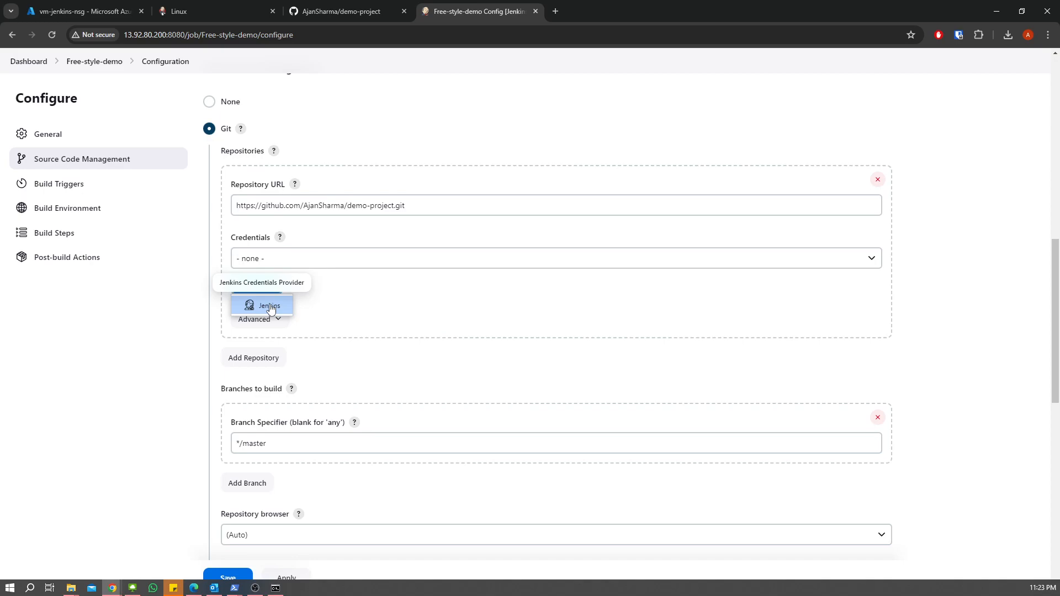
{"action": "left_click", "coordinate": [158, 302]}
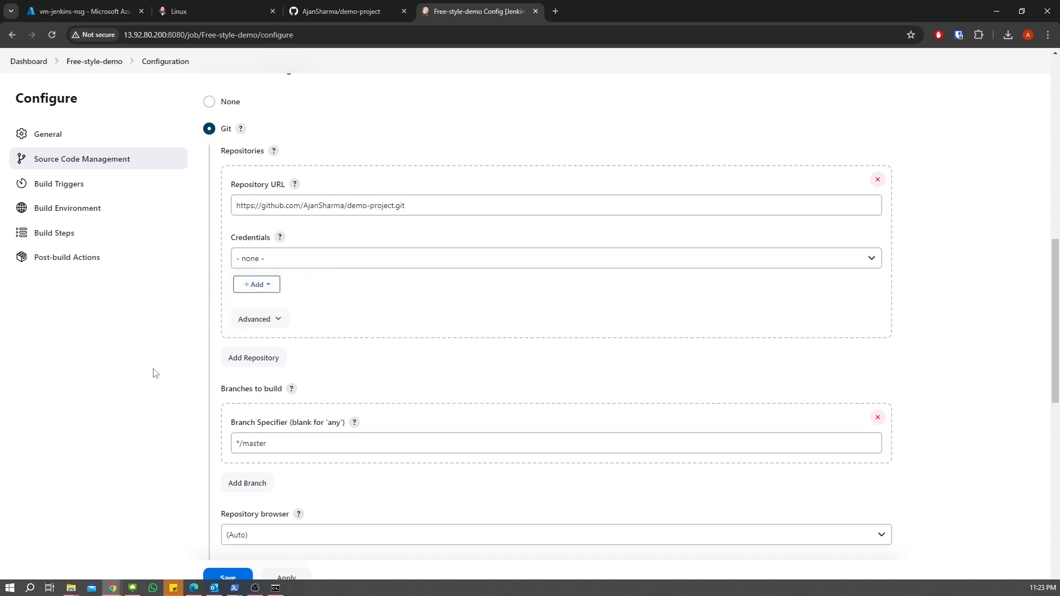
{"action": "scroll", "coordinate": [154, 373], "scroll_direction": "down", "scroll_amount": 1}
{"action": "left_click", "coordinate": [290, 395]}
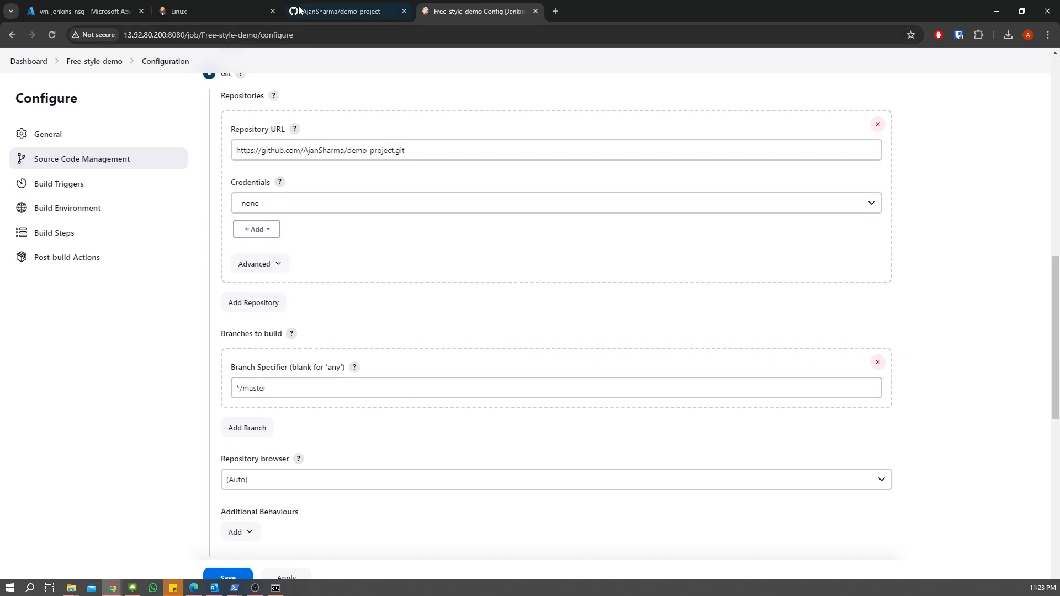
{"action": "left_click", "coordinate": [320, 11]}
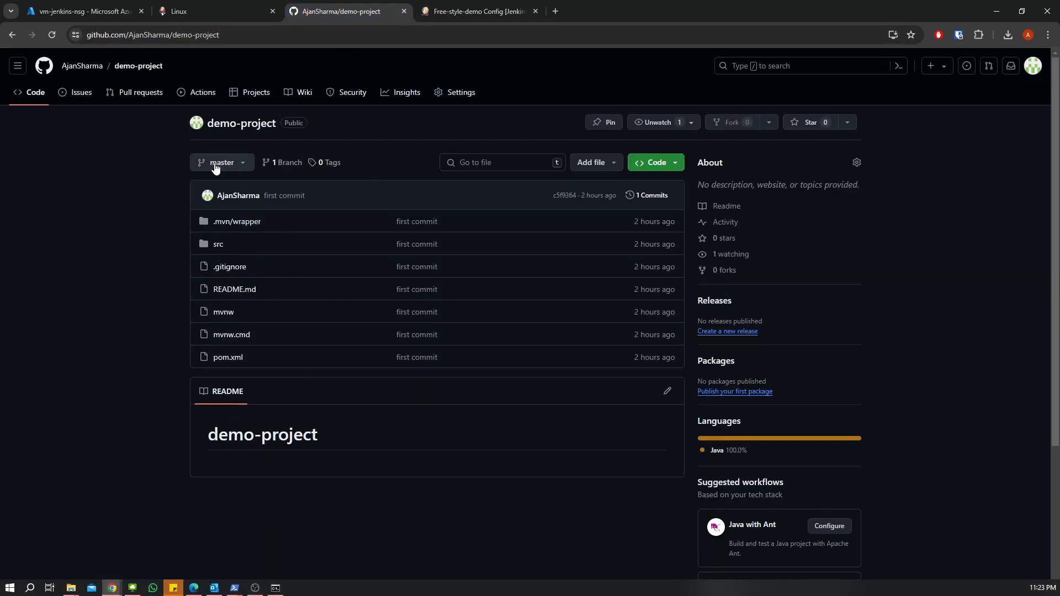
{"action": "left_click", "coordinate": [451, 12]}
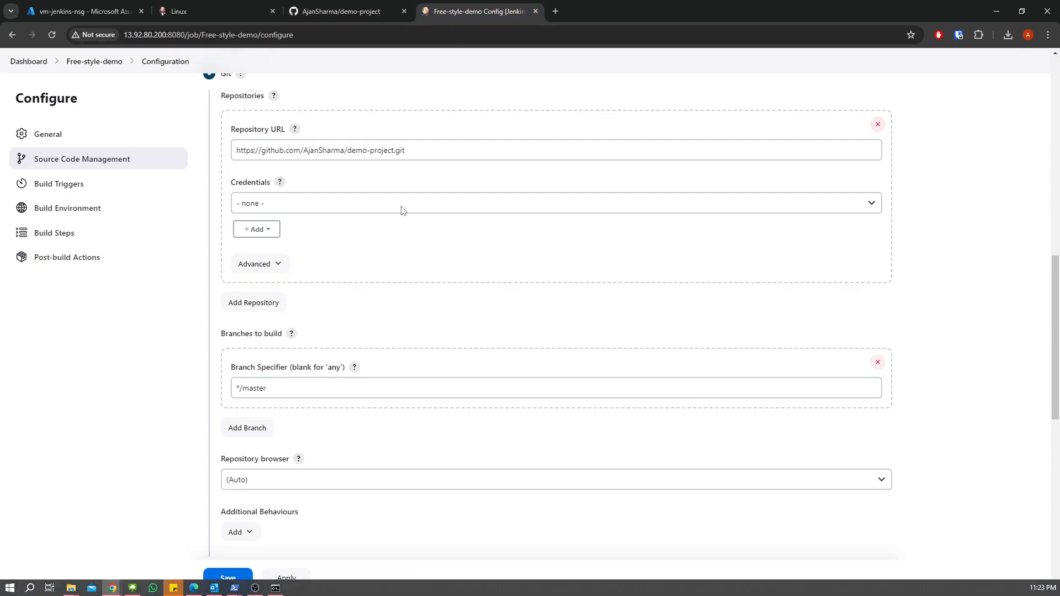
{"action": "scroll", "coordinate": [160, 382], "scroll_direction": "down", "scroll_amount": 3}
{"action": "scroll", "coordinate": [159, 382], "scroll_direction": "down", "scroll_amount": 3}
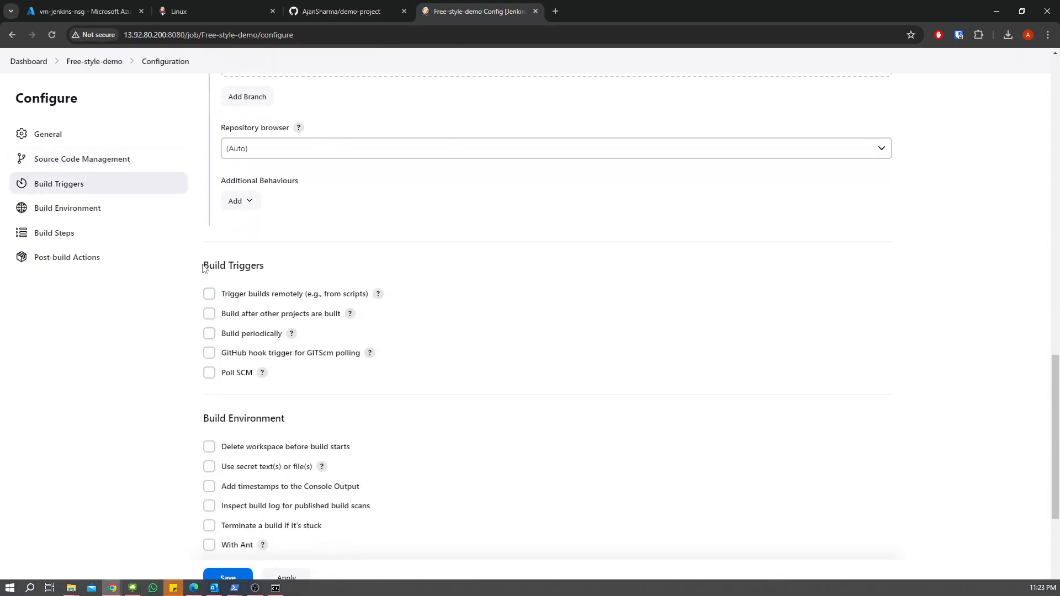
{"action": "left_click_drag", "start_coordinate": [204, 265], "coordinate": [301, 269]}
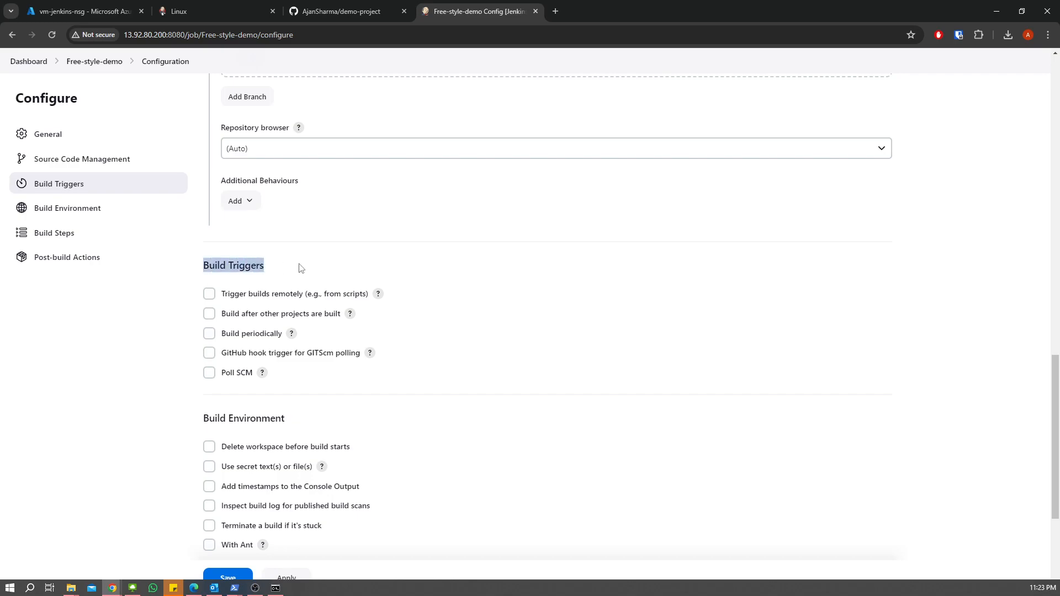
{"action": "left_click", "coordinate": [567, 297]}
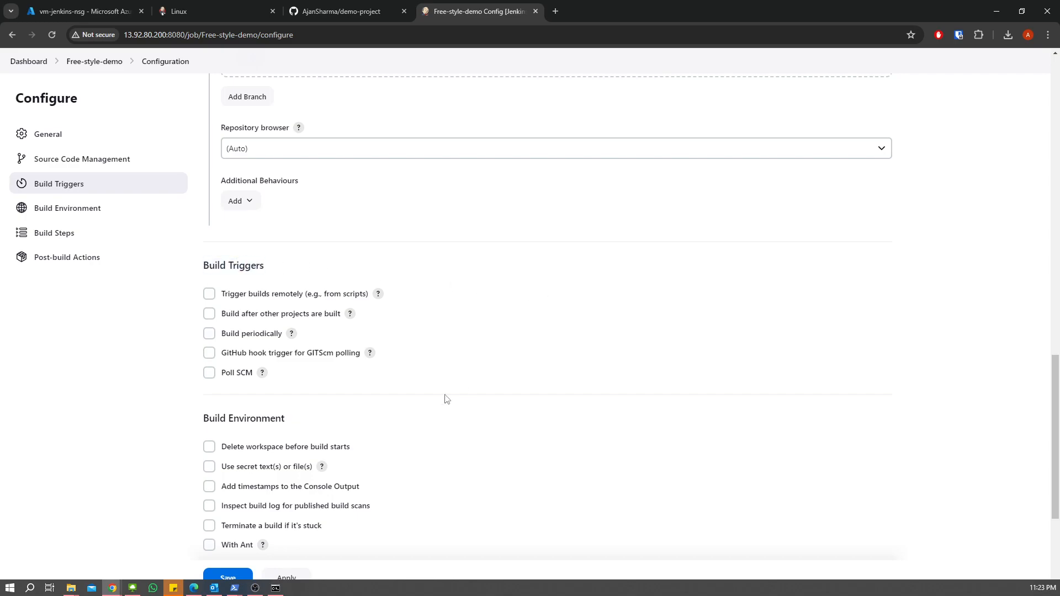
Add an Invoke top-level Maven targets build step to the job with the Maven version maven3
{"action": "scroll", "coordinate": [248, 420], "scroll_direction": "down", "scroll_amount": 3}
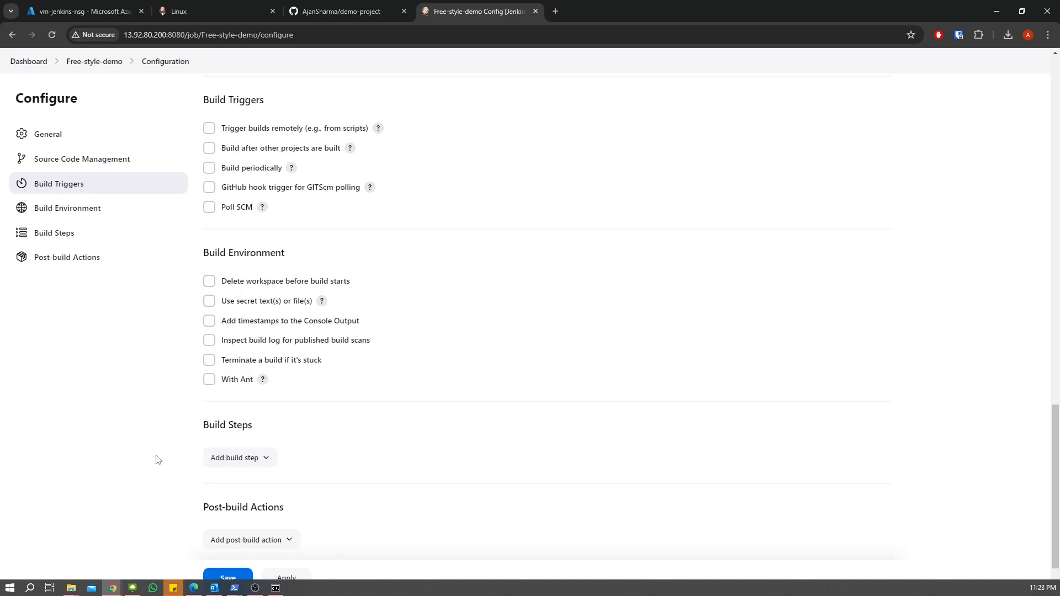
{"action": "left_click", "coordinate": [261, 458]}
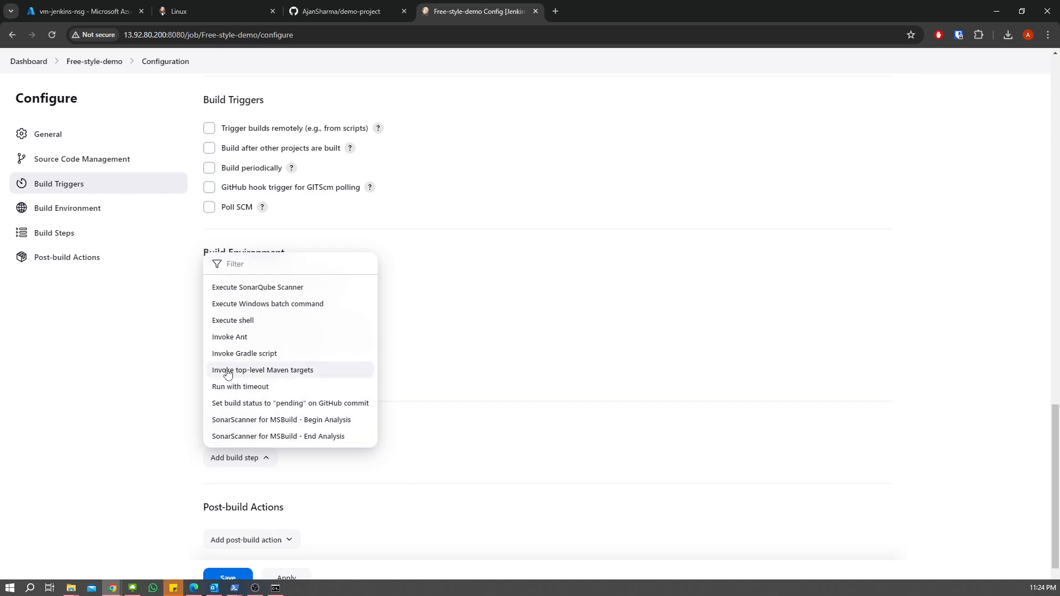
{"action": "left_click", "coordinate": [292, 371]}
{"action": "scroll", "coordinate": [364, 364], "scroll_direction": "down", "scroll_amount": 3}
{"action": "left_click", "coordinate": [287, 339]}
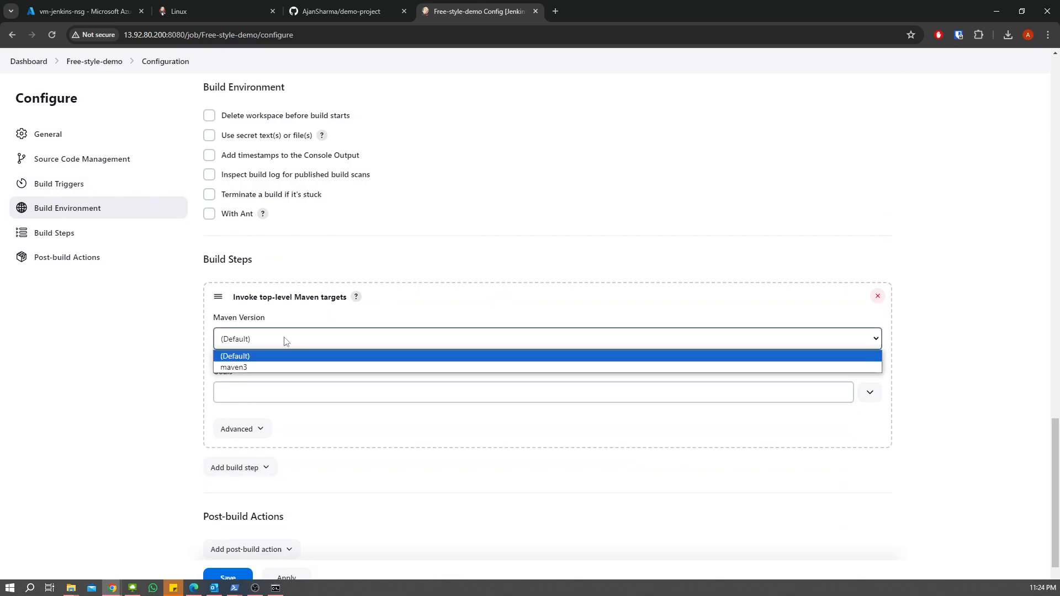
{"action": "left_click", "coordinate": [235, 368]}
Set the Maven build step's goal to compile and apply the job configuration
{"action": "left_click", "coordinate": [384, 390]}
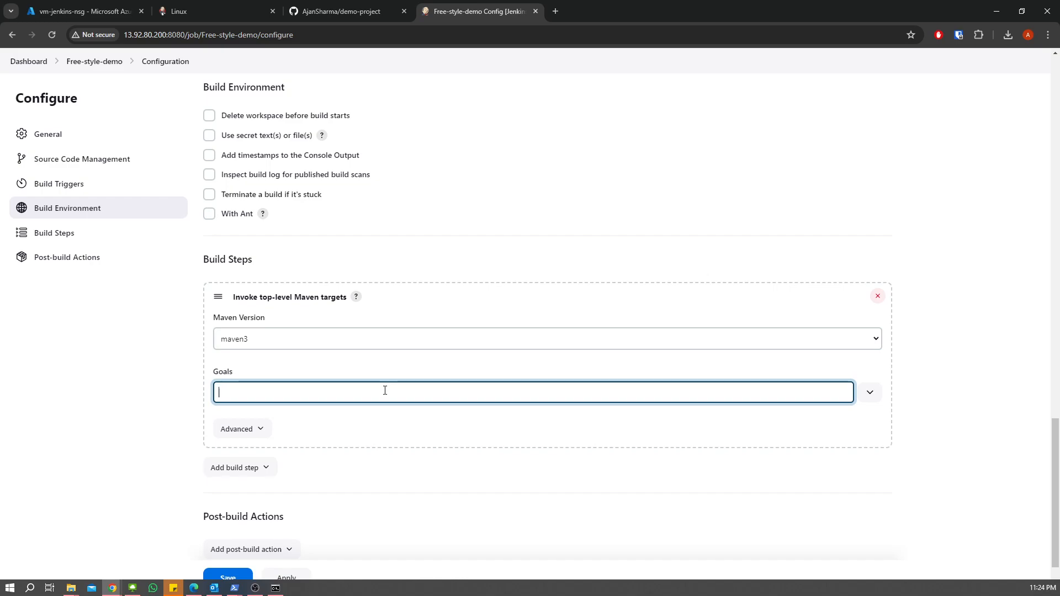
{"action": "type", "text": "pl"}
{"action": "scroll", "coordinate": [147, 350], "scroll_direction": "down", "scroll_amount": 2}
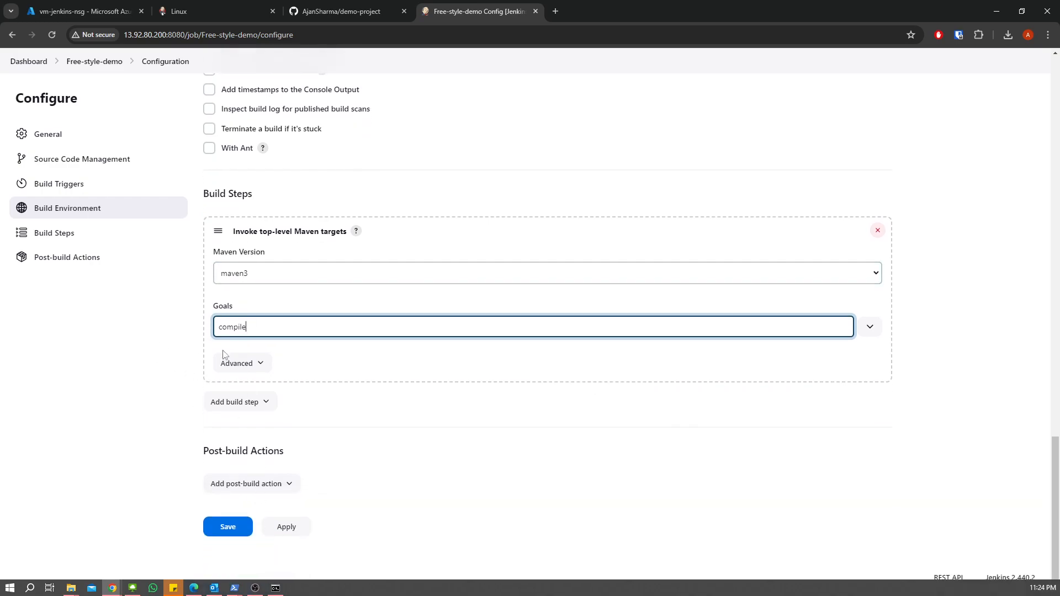
{"action": "left_click", "coordinate": [289, 528]}
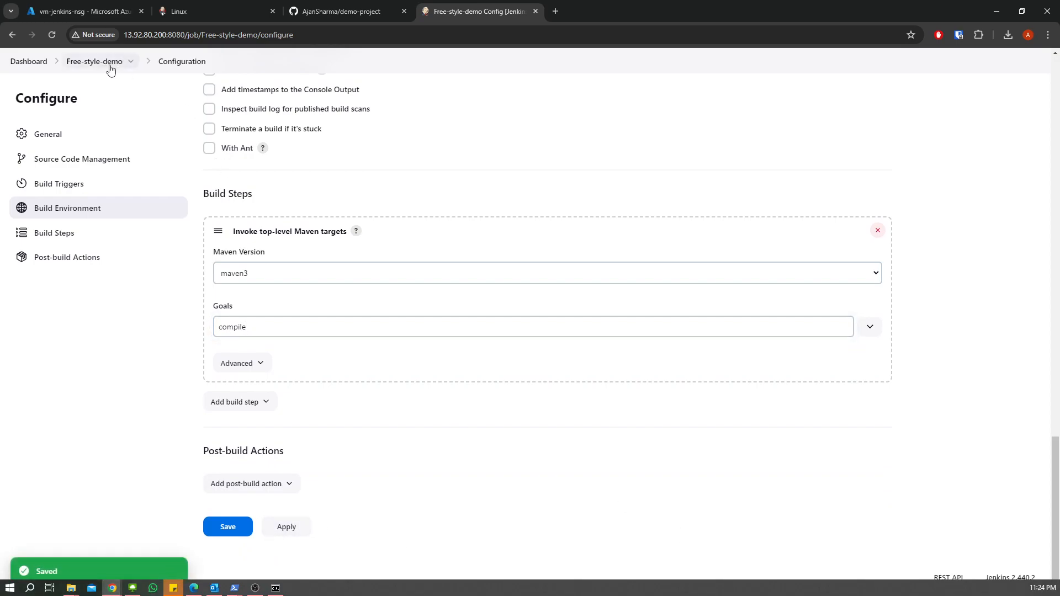
Start a build of the Free-style-demo job and open the job's status page
{"action": "left_click", "coordinate": [131, 63]}
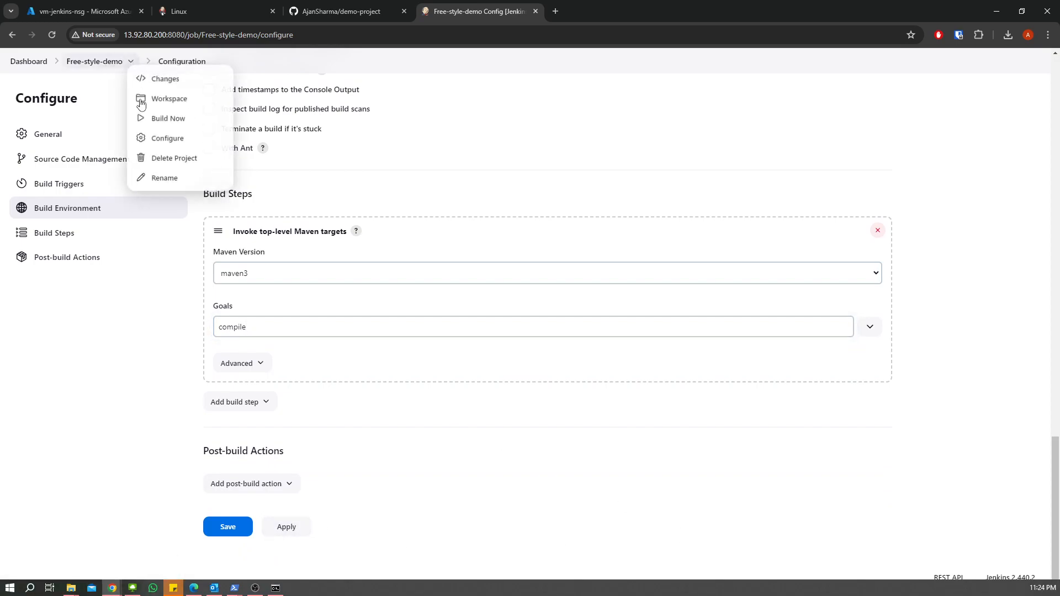
{"action": "left_click", "coordinate": [171, 126]}
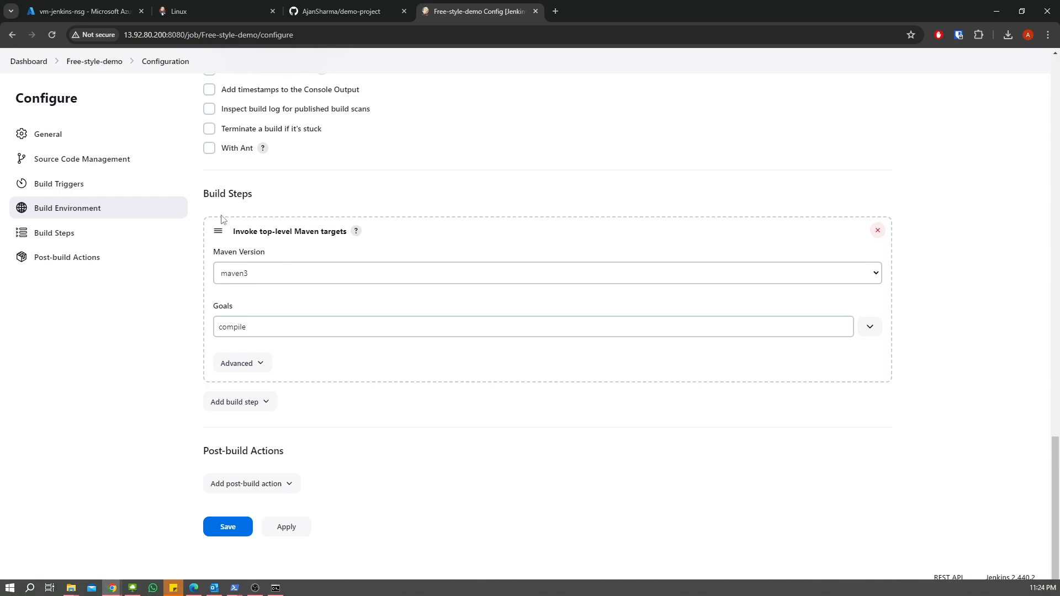
{"action": "left_click", "coordinate": [93, 63]}
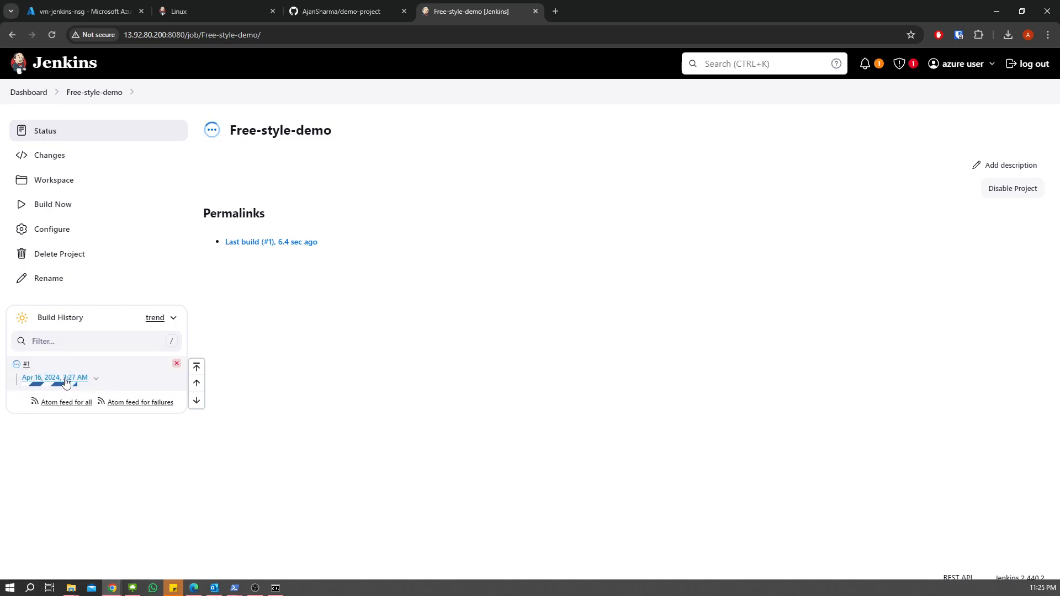
Open the console output of build #1 and examine its end for the build result and the compile output folder
{"action": "mouse_move", "coordinate": [47, 388]}
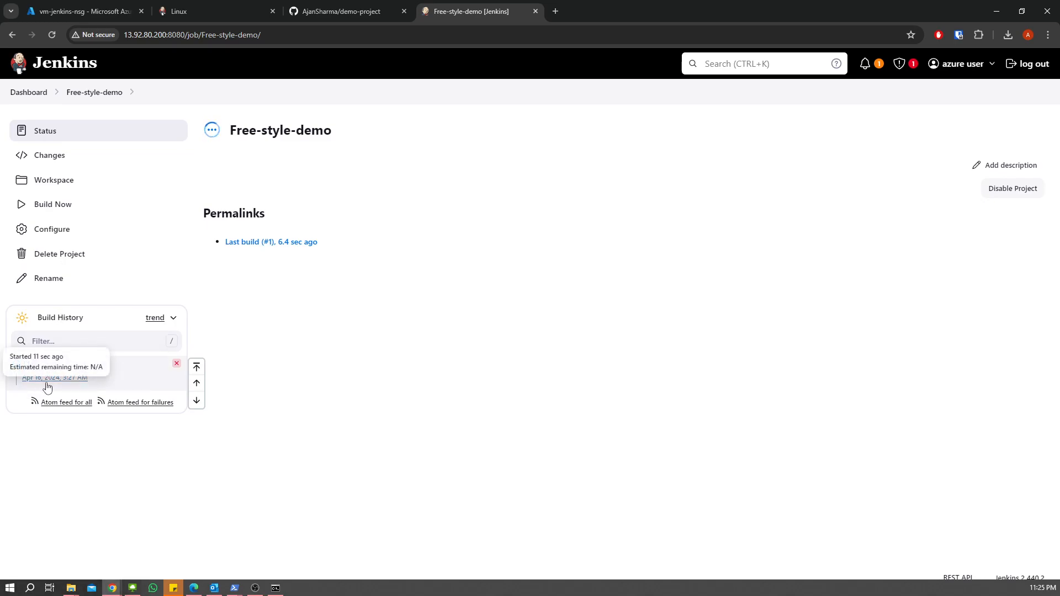
{"action": "left_click", "coordinate": [26, 365]}
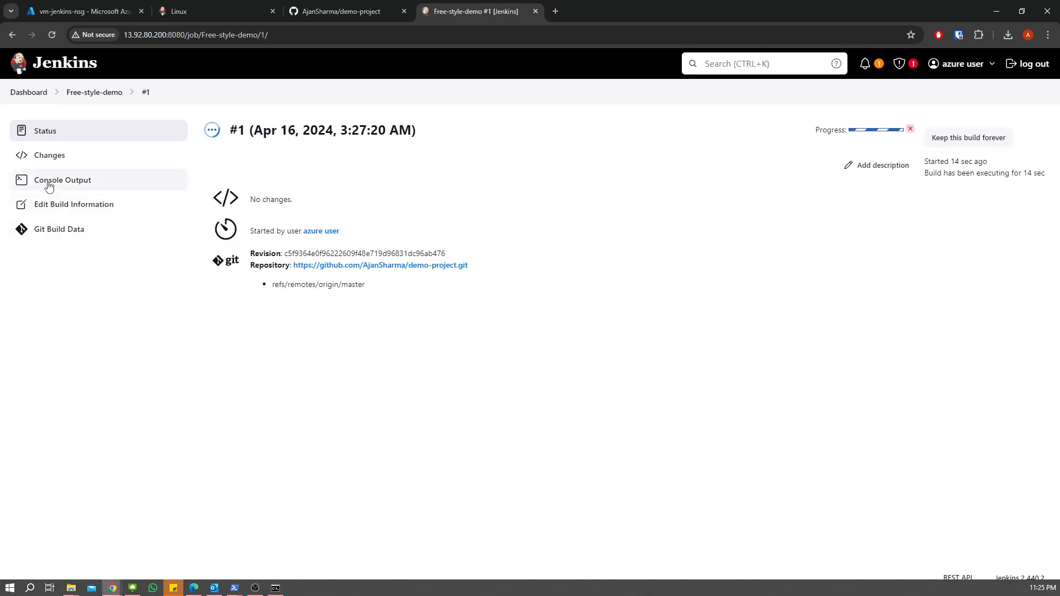
{"action": "left_click", "coordinate": [49, 182]}
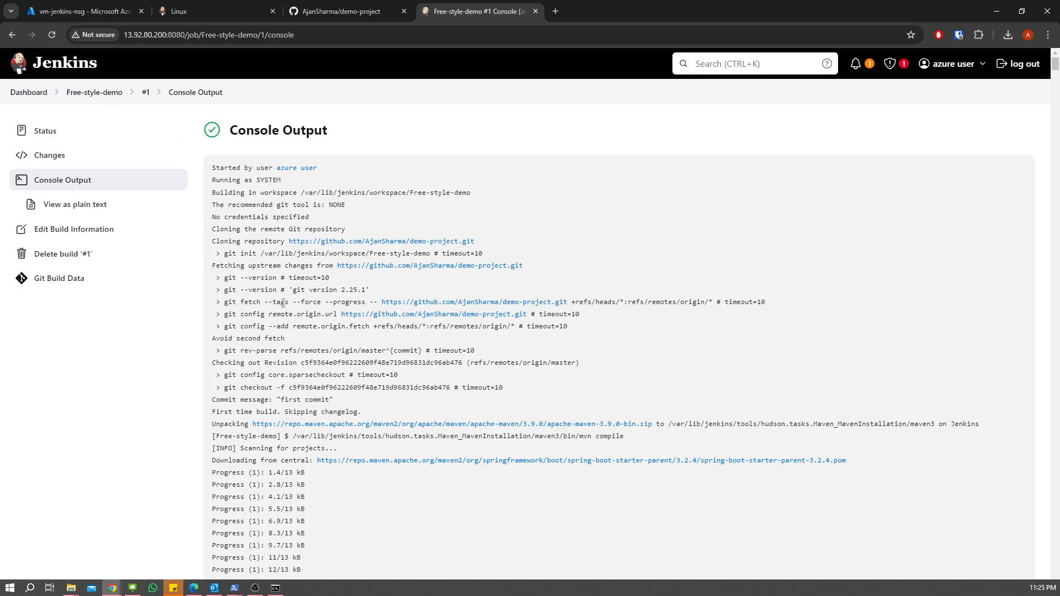
{"action": "scroll", "coordinate": [283, 304], "scroll_direction": "down", "scroll_amount": 10}
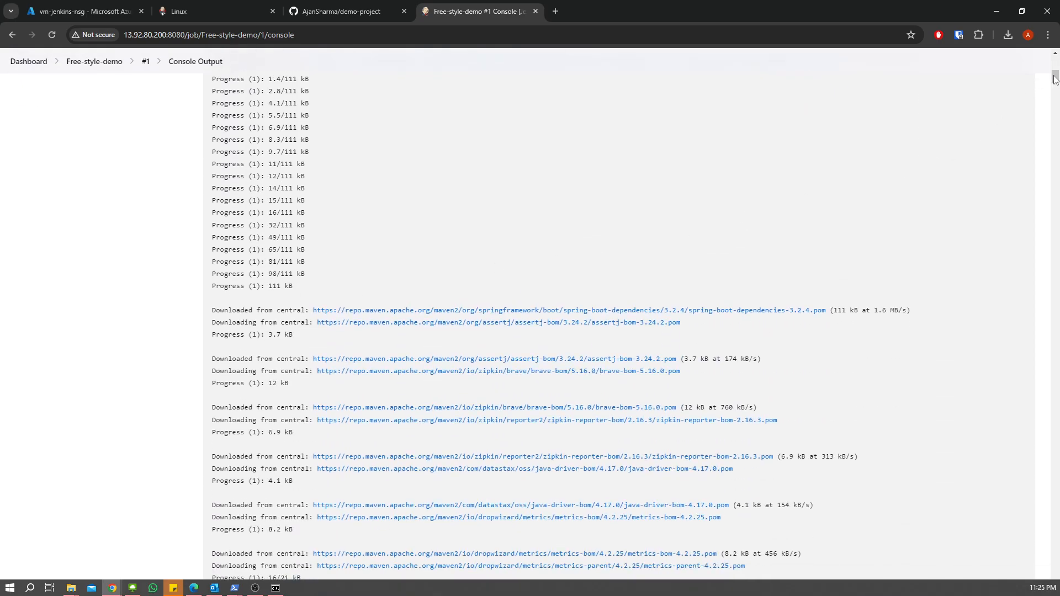
{"action": "left_click_drag", "start_coordinate": [1055, 79], "coordinate": [1031, 585]}
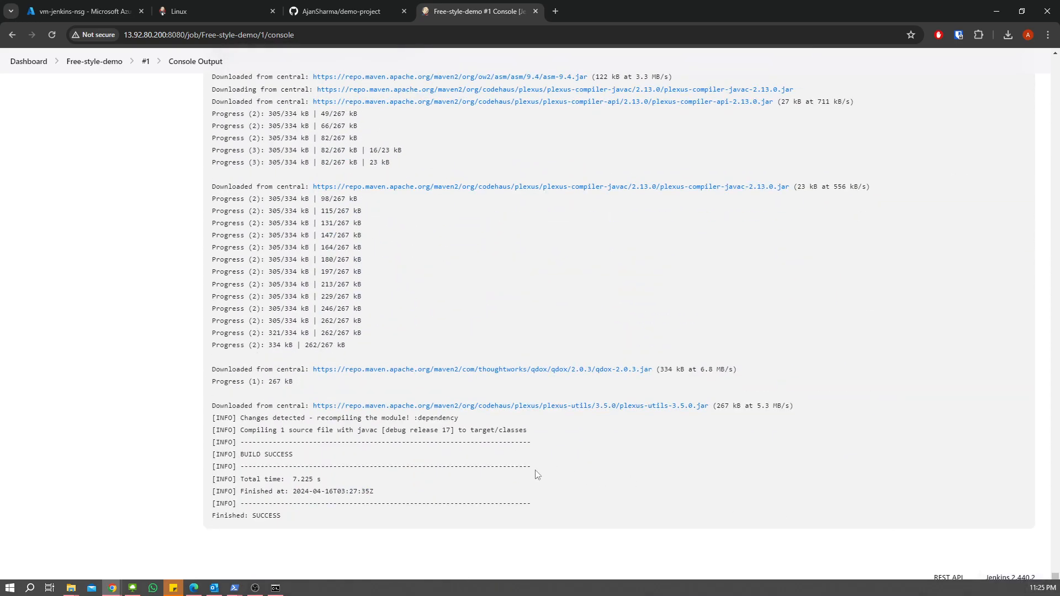
{"action": "left_click_drag", "start_coordinate": [236, 453], "coordinate": [339, 462]}
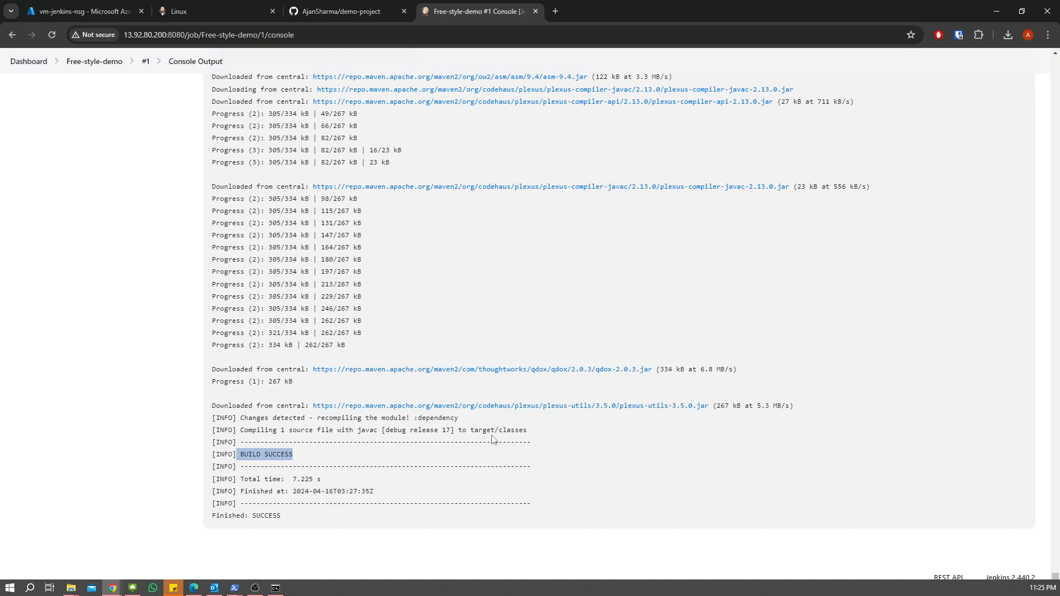
{"action": "left_click_drag", "start_coordinate": [471, 430], "coordinate": [529, 431]}
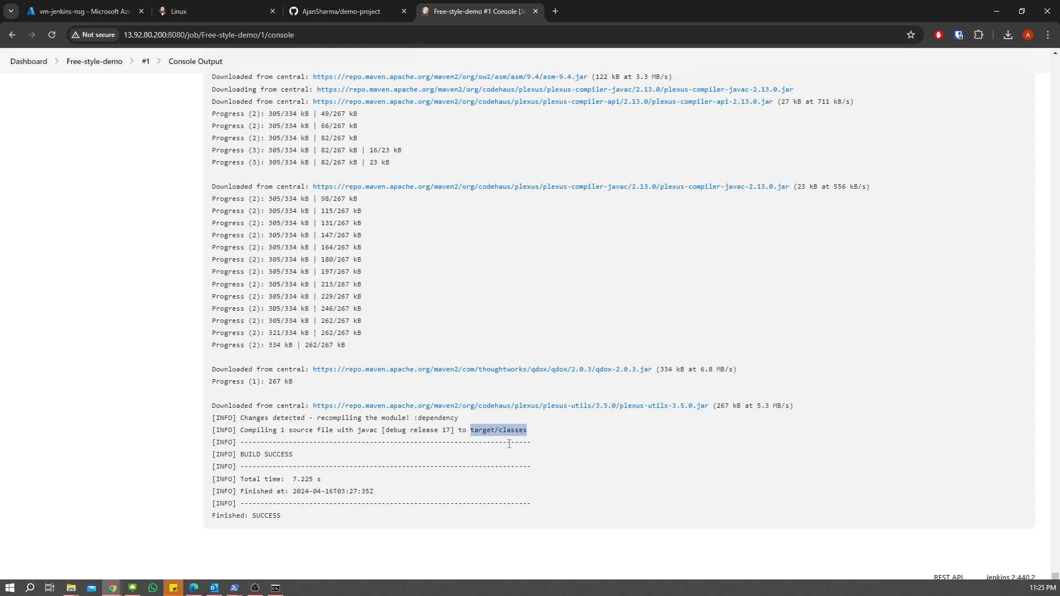
Browse the Free-style-demo job's workspace to the target/classes folder to inspect the compiled output
{"action": "mouse_move", "coordinate": [235, 587]}
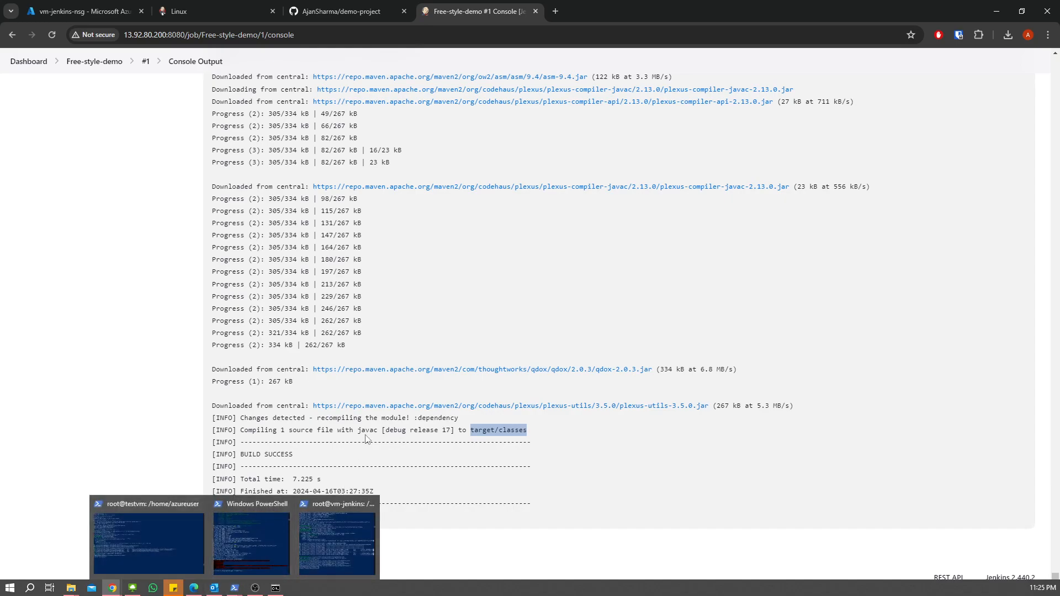
{"action": "left_click", "coordinate": [101, 62]}
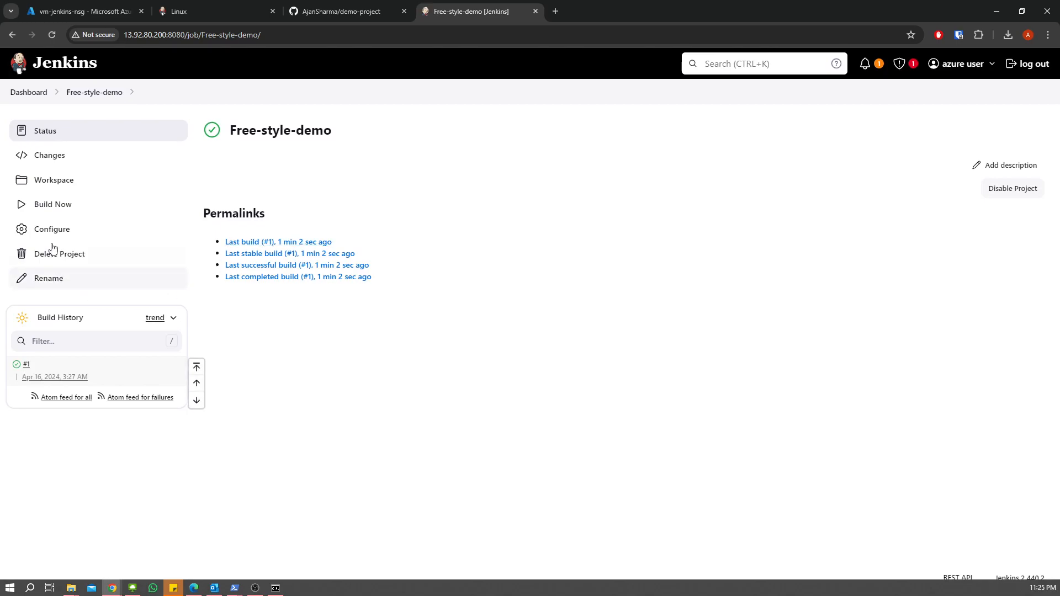
{"action": "left_click", "coordinate": [41, 179]}
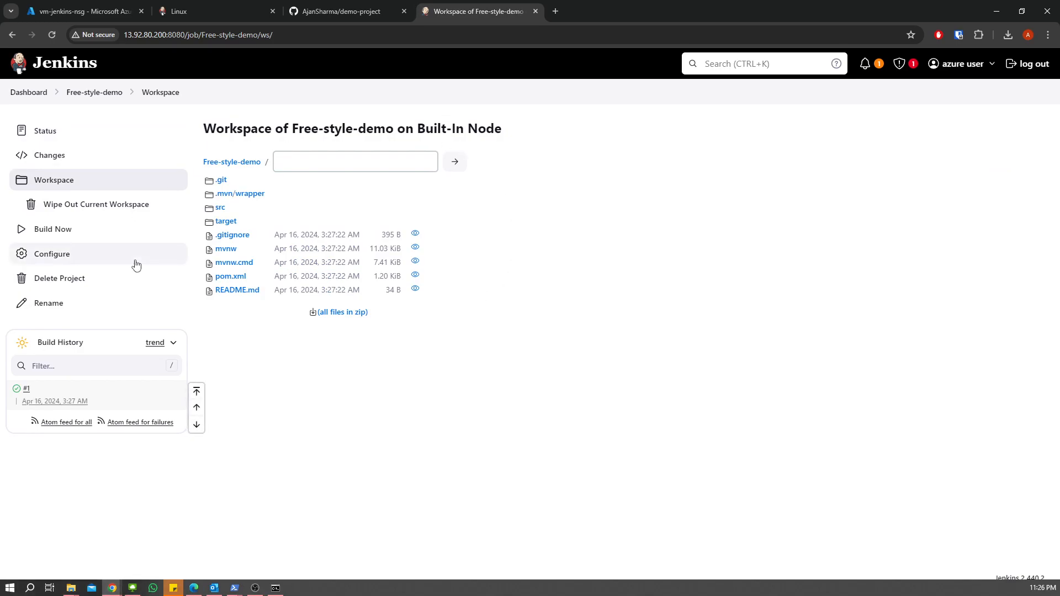
{"action": "left_click", "coordinate": [229, 222]}
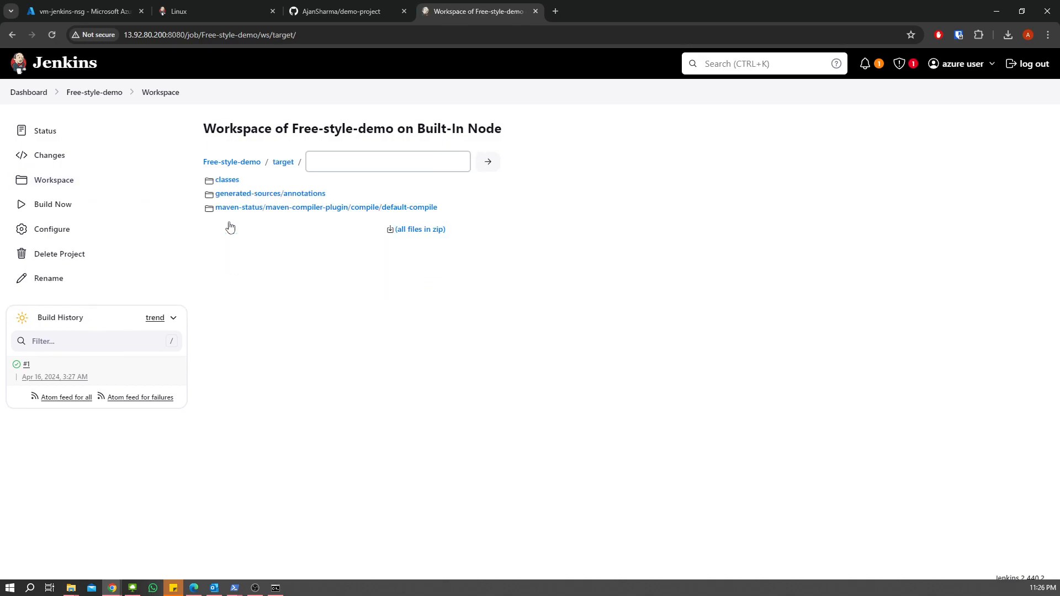
{"action": "left_click", "coordinate": [221, 181]}
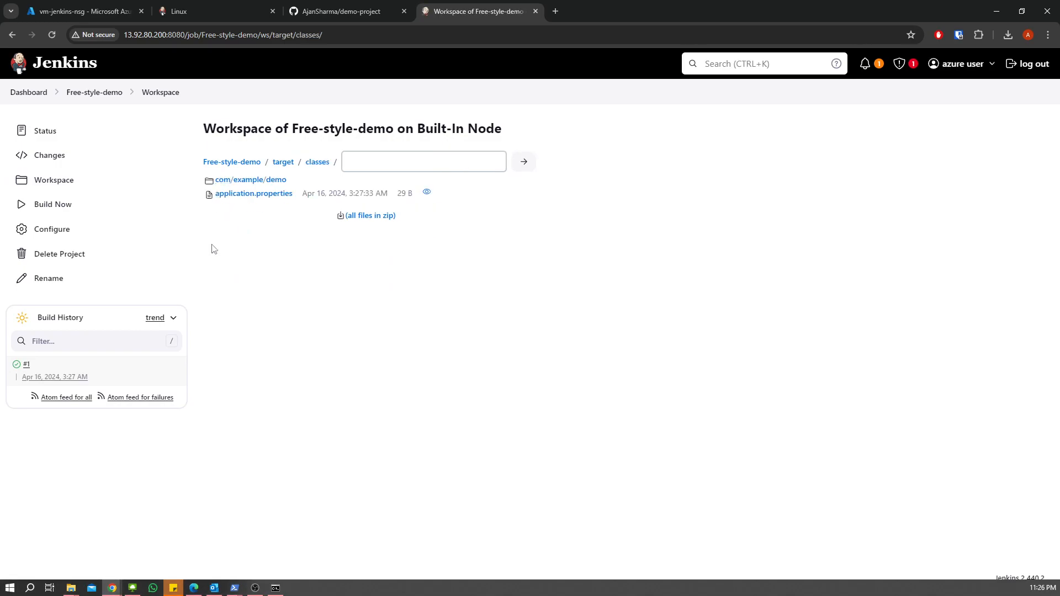